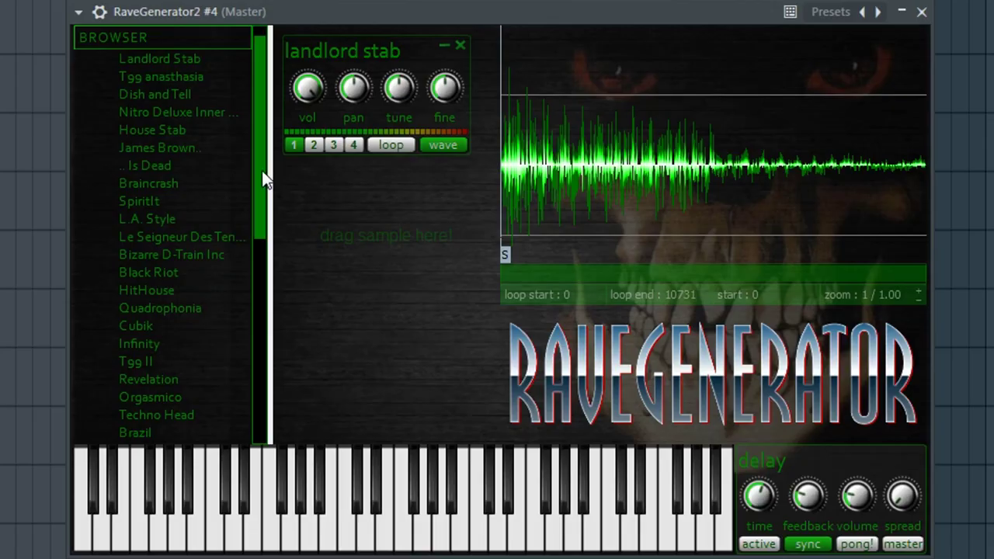
- Collapse the stabs folder to show all library folders and lower the landlord stab volume slightly
left_click_drag(346, 224, 347, 314)
left_click_drag(261, 362, 257, 89)
left_click(86, 59)
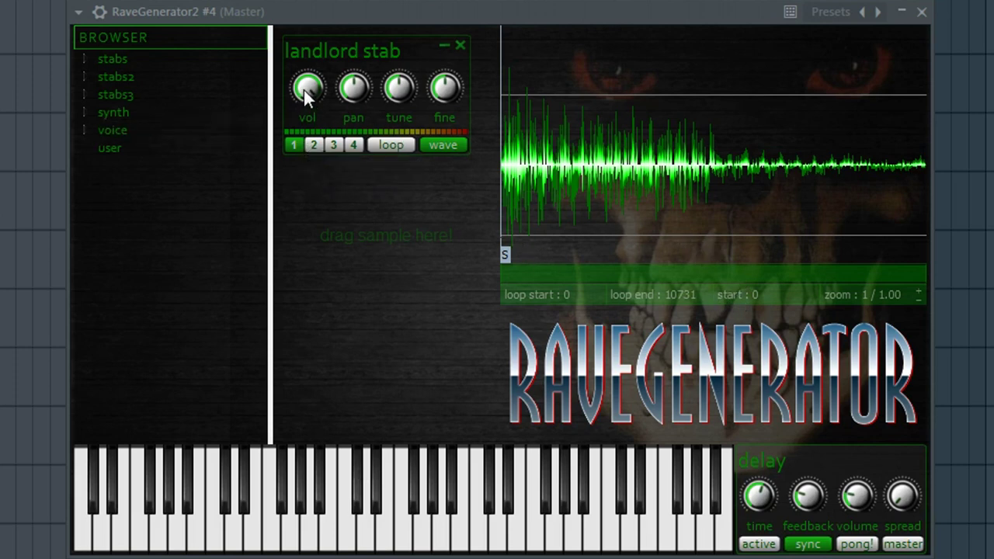
left_click_drag(307, 88, 309, 175)
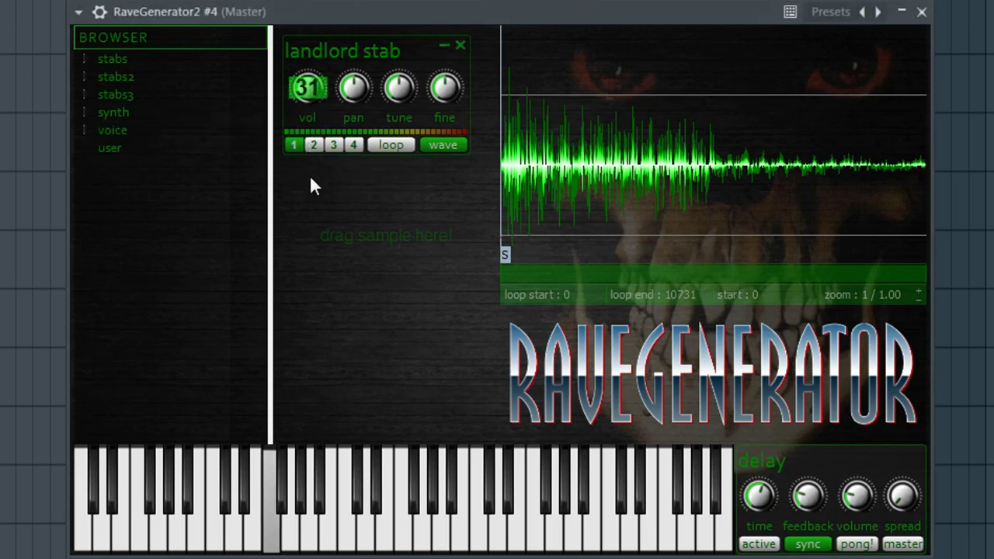
left_click(316, 89)
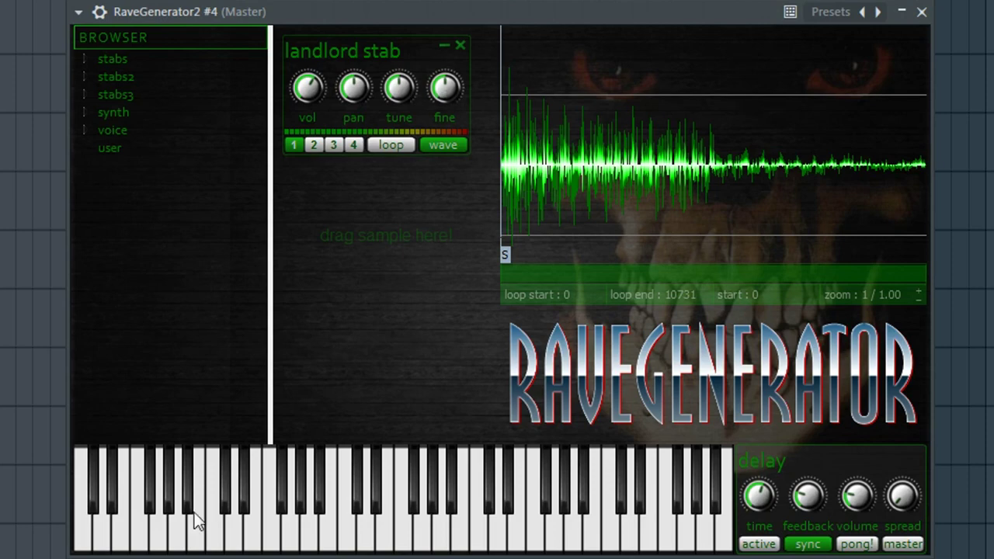
- Draw two C5 notes in RaveGenerator2 #4's Pattern 7 piano roll and play them
right_click(262, 423)
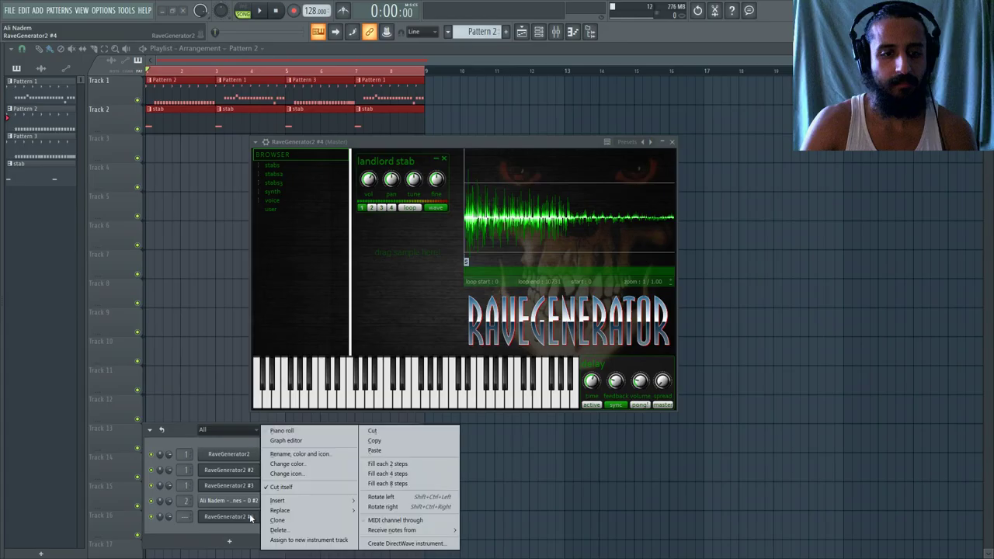
left_click(311, 431)
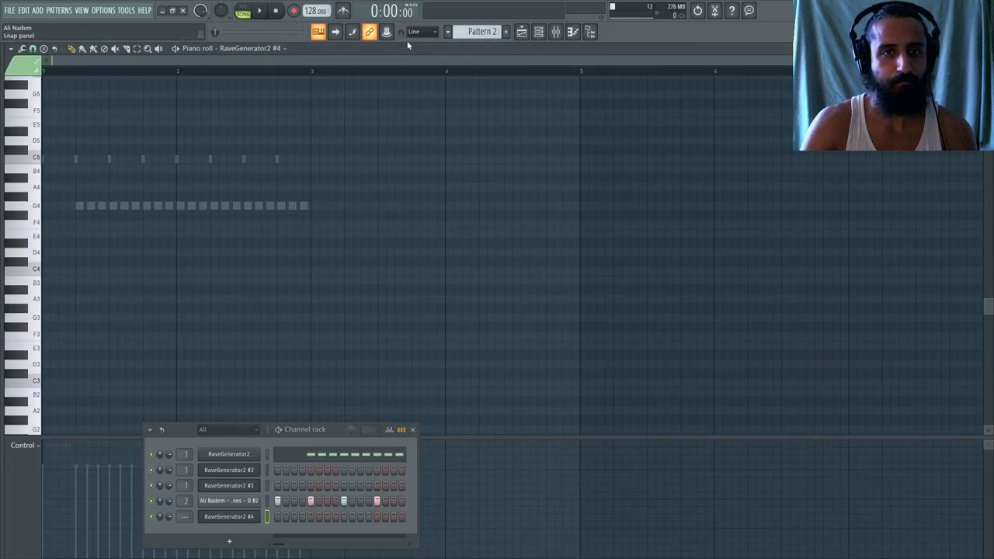
scroll(482, 32, "down", 5)
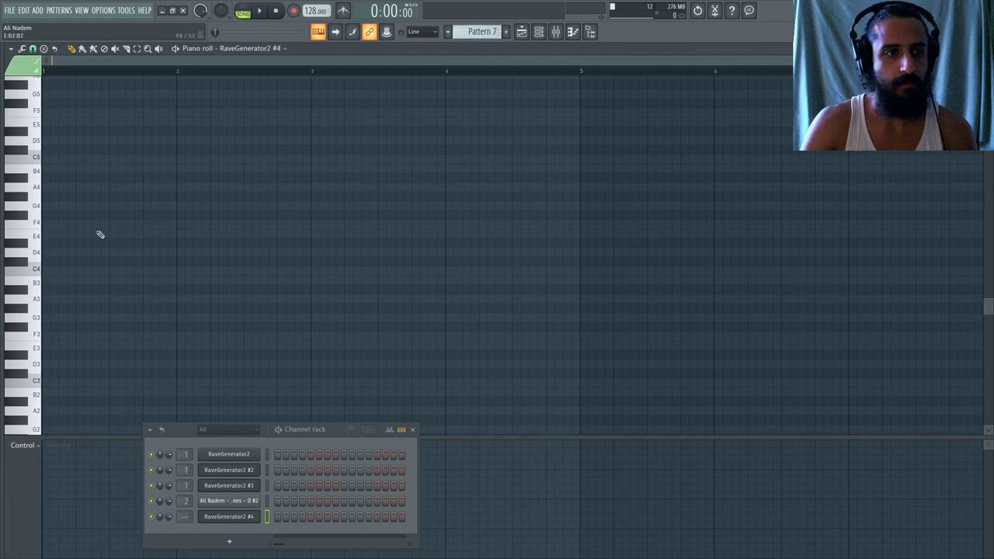
left_click(57, 161)
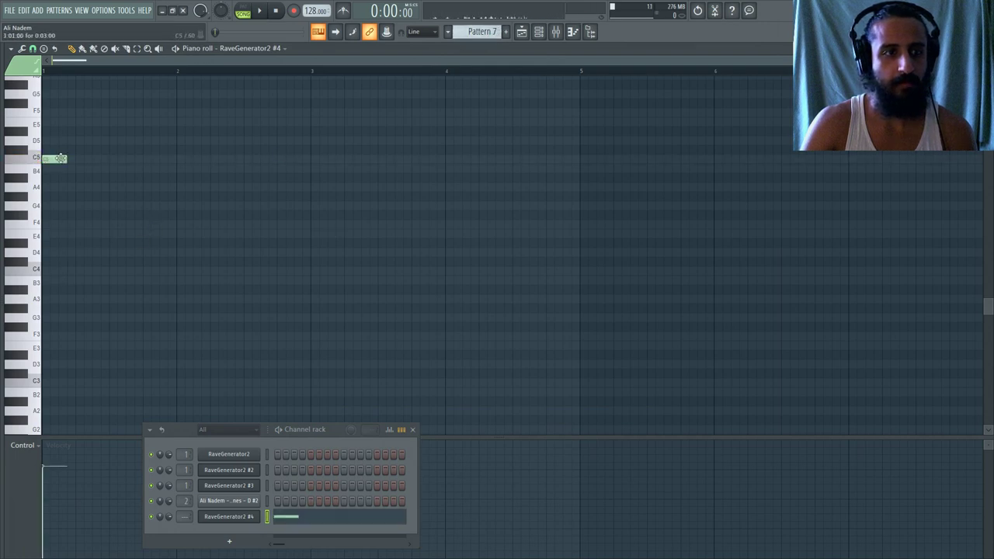
left_click(117, 161)
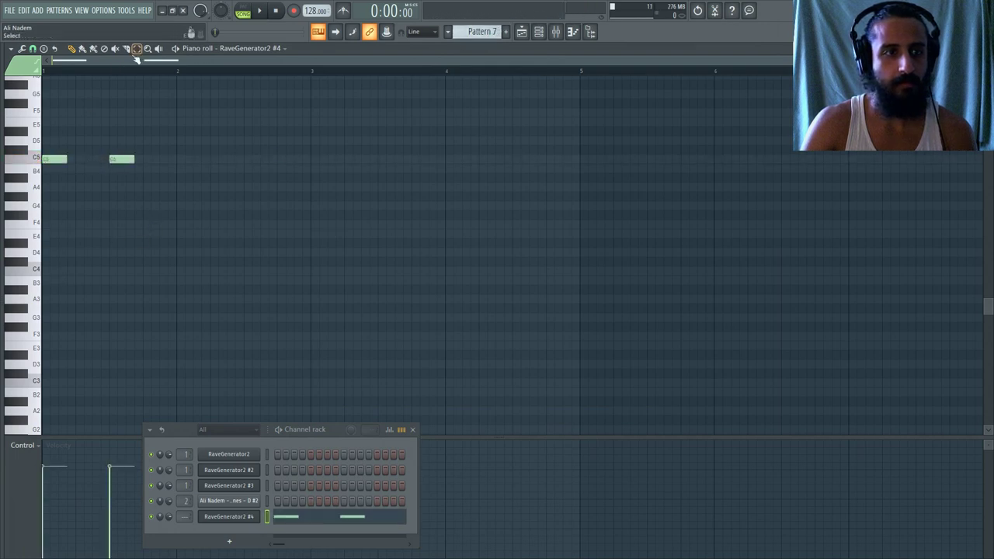
key("space")
- Tune the landlord stab down to -4 and set its fine tune to about 0.46
left_click(229, 518)
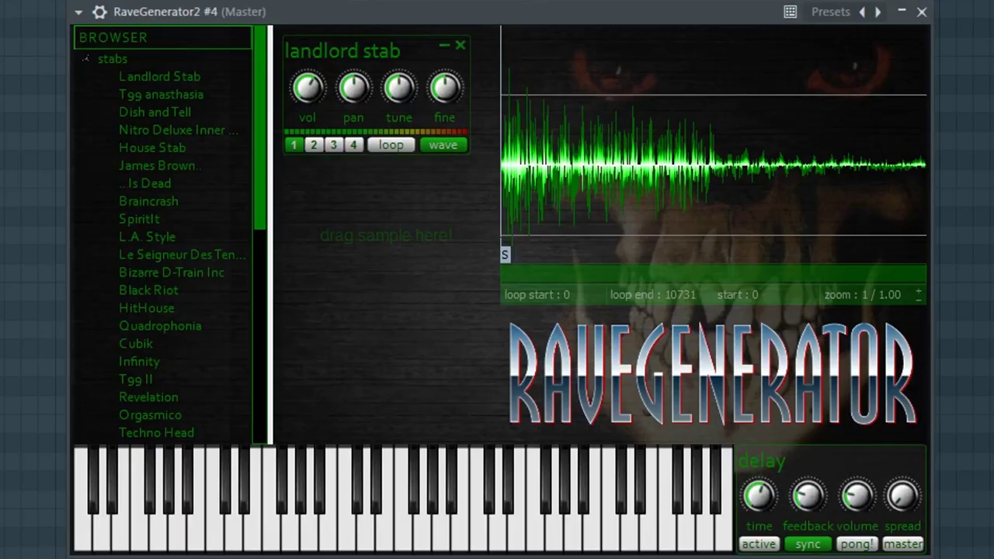
mouse_move(411, 85)
left_mouse_down()
mouse_move(408, 109)
mouse_move(415, 82)
left_mouse_up()
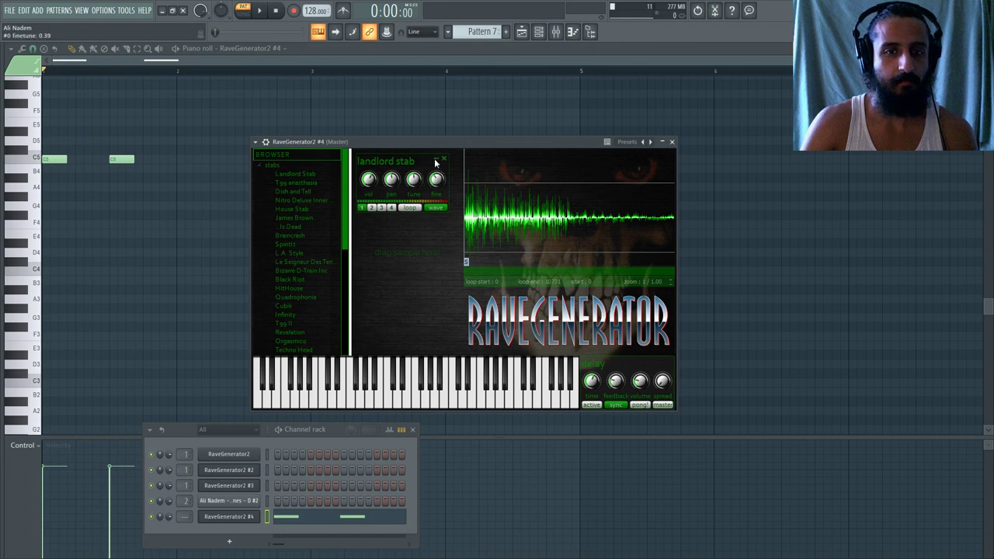
key("space")
left_click_drag(439, 187, 455, 174)
key("space")
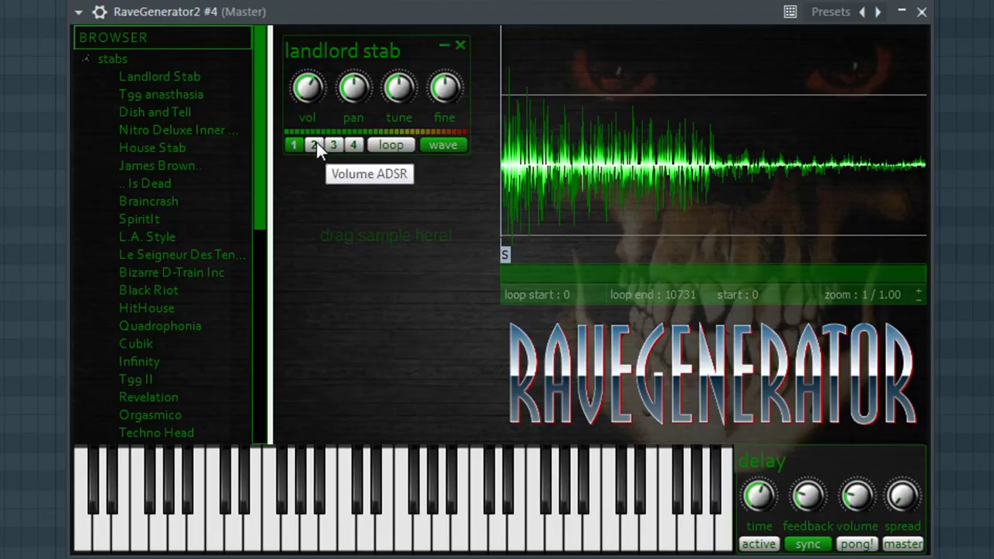
- Reshape the stab's volume envelope attack and decay, then shorten the pitch envelope decay to about 3
left_click(314, 143)
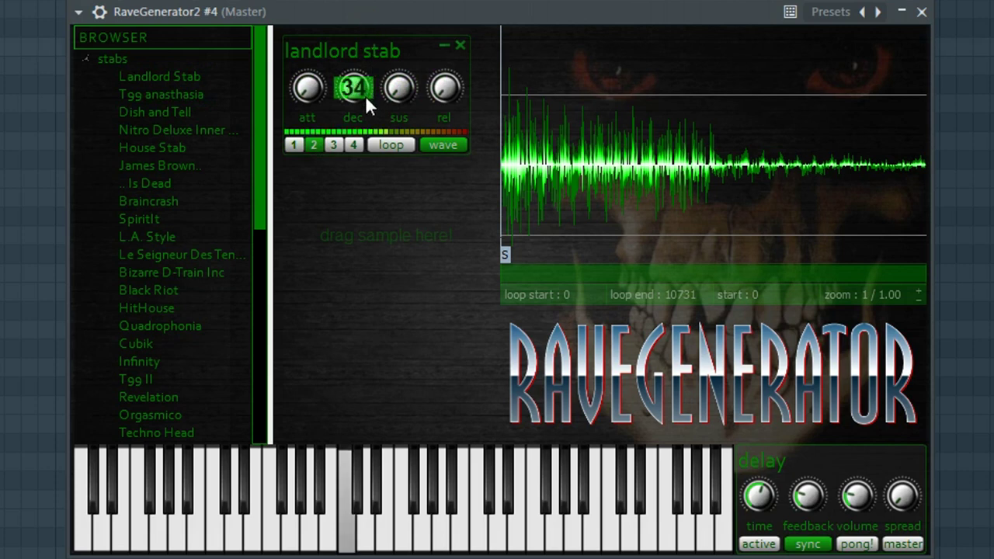
left_click_drag(307, 88, 335, 9)
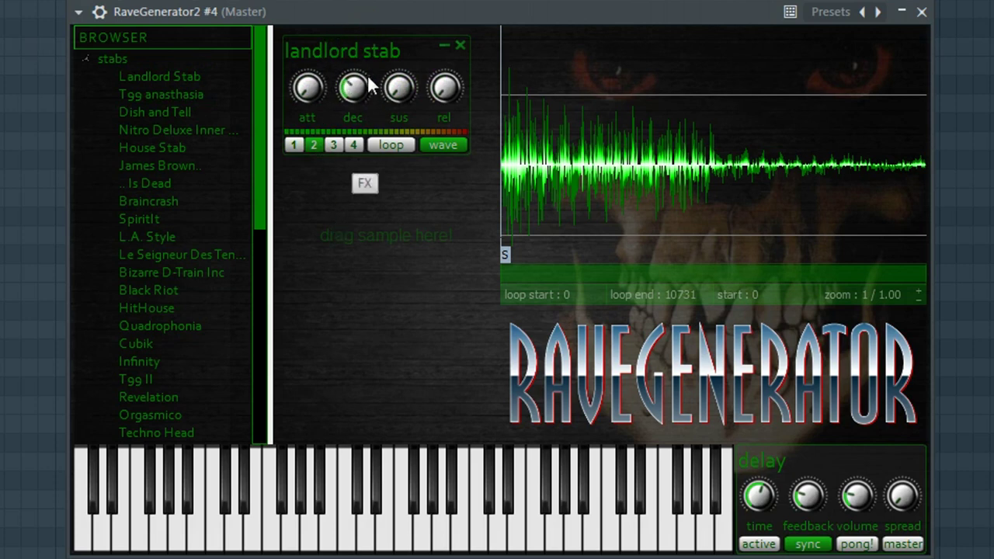
left_click(336, 144)
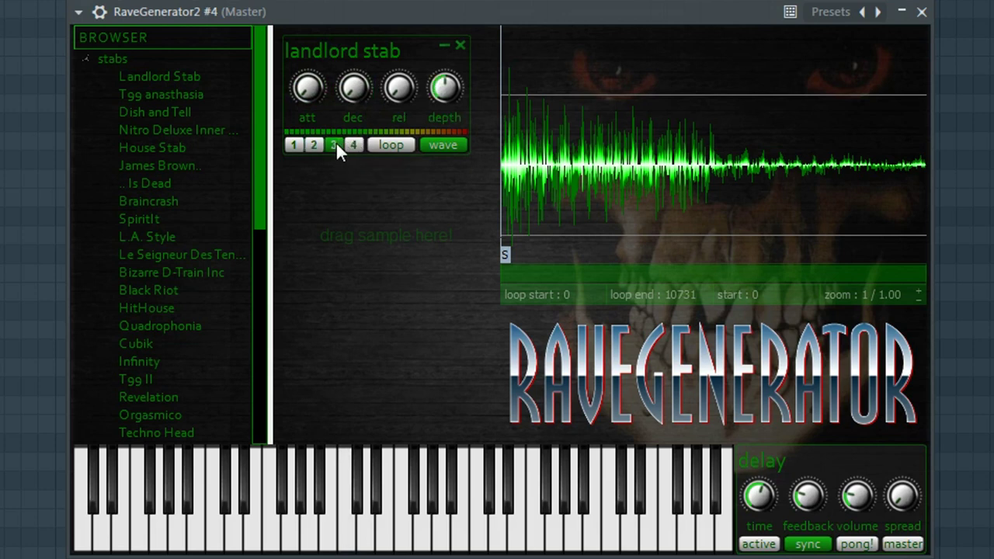
left_click(315, 145)
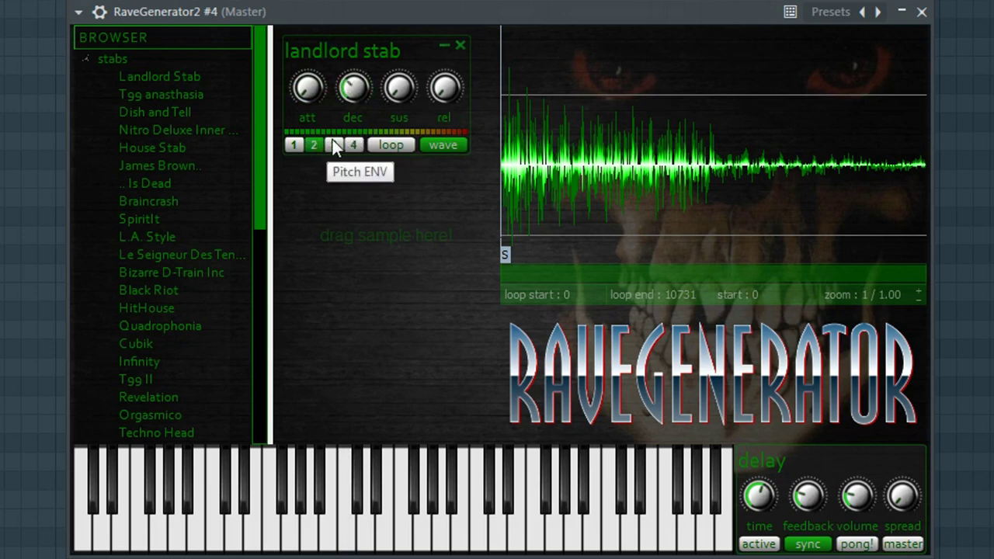
left_click(334, 144)
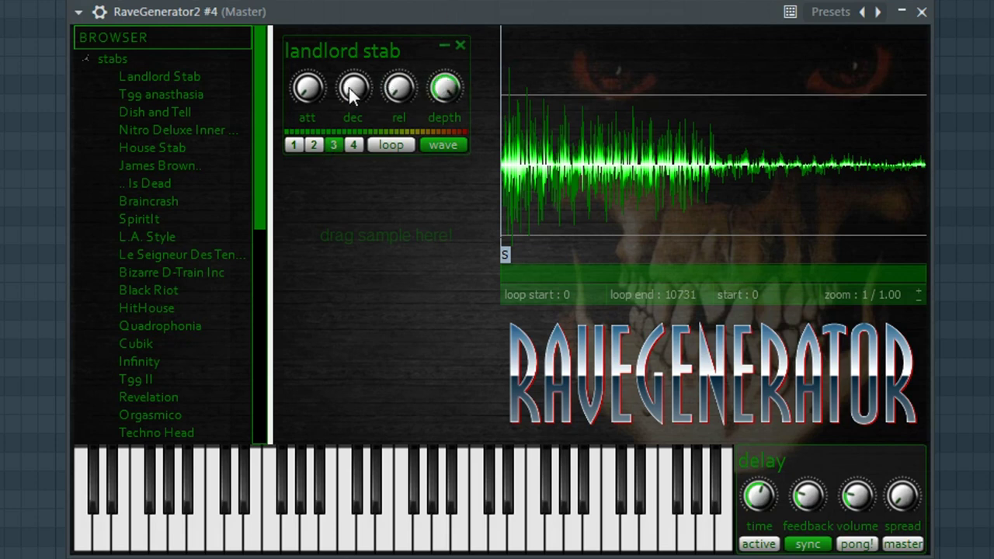
left_click_drag(353, 49, 365, 84)
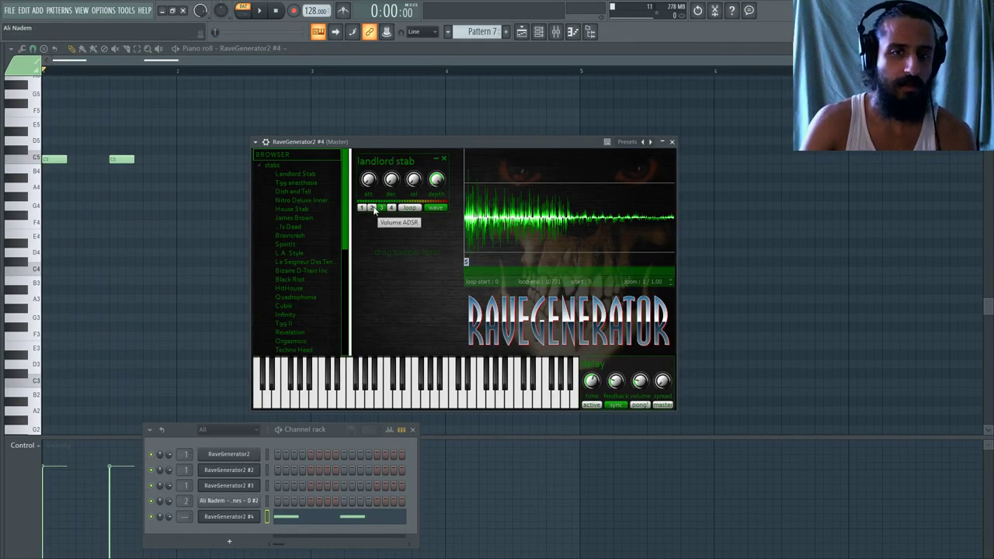
- Turn on reverse for the landlord stab and raise its amount
left_click(392, 208)
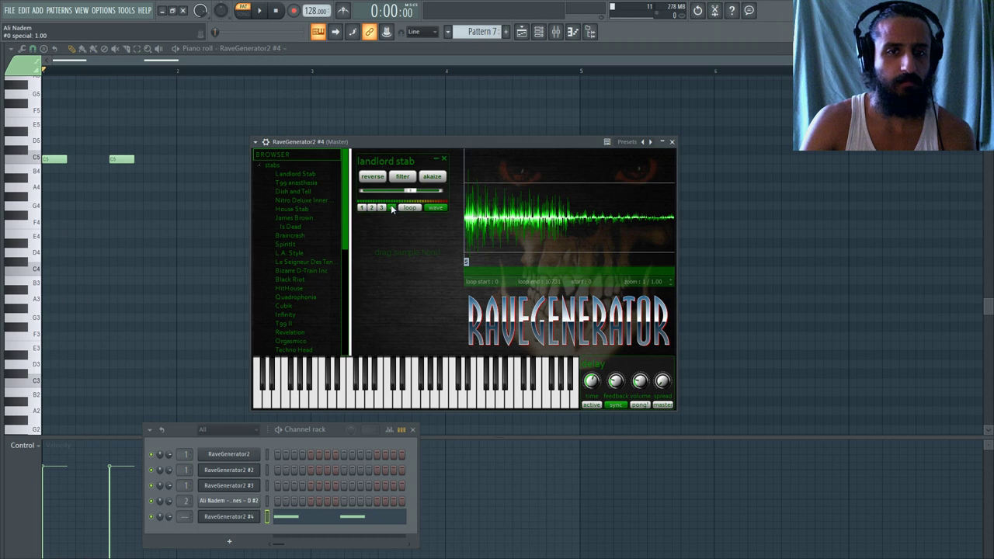
left_click(372, 208)
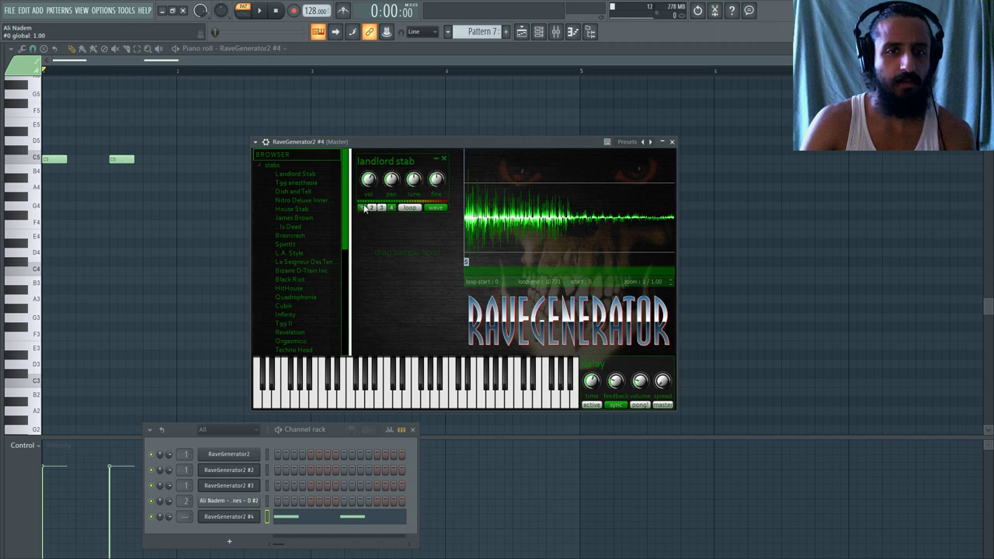
left_click(384, 208)
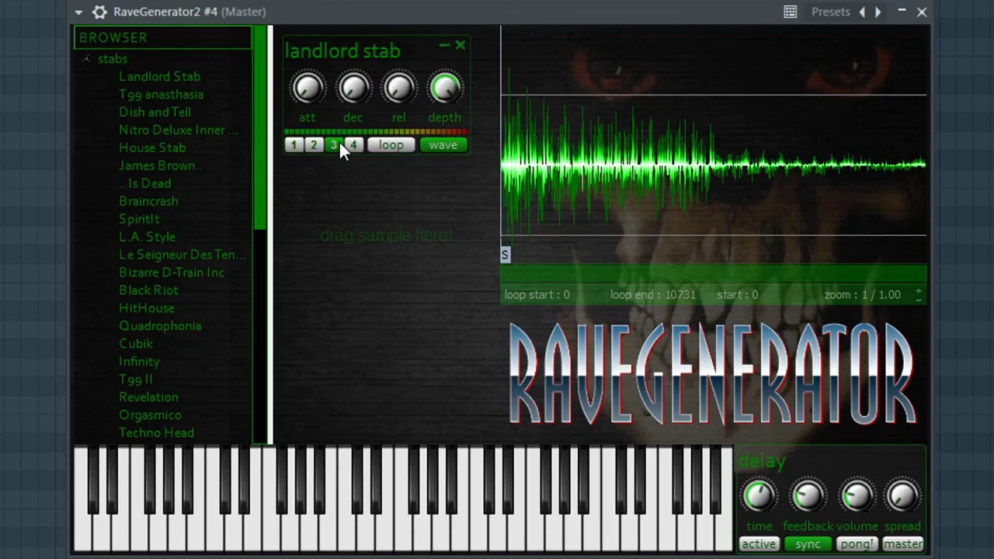
left_click(353, 145)
left_click(322, 82)
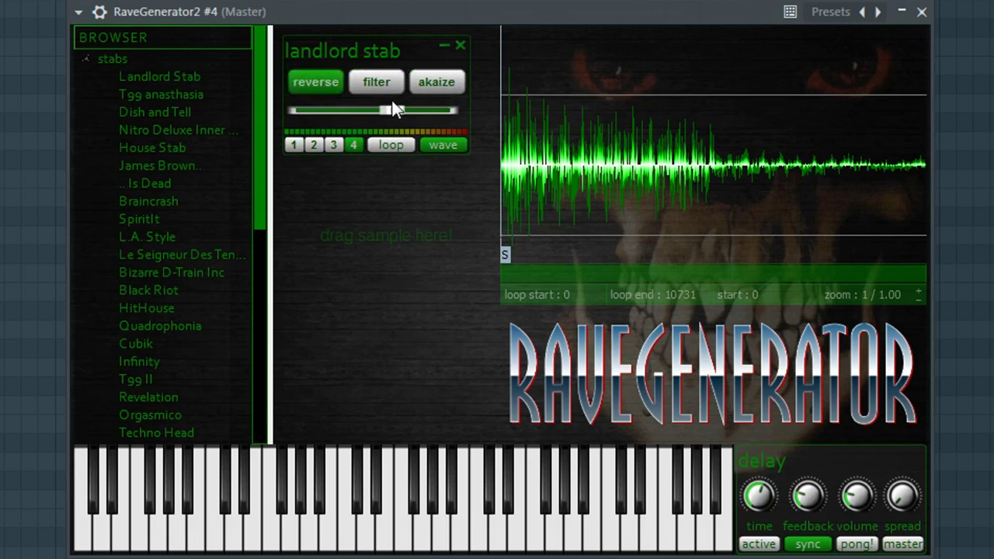
left_click_drag(369, 110, 387, 114)
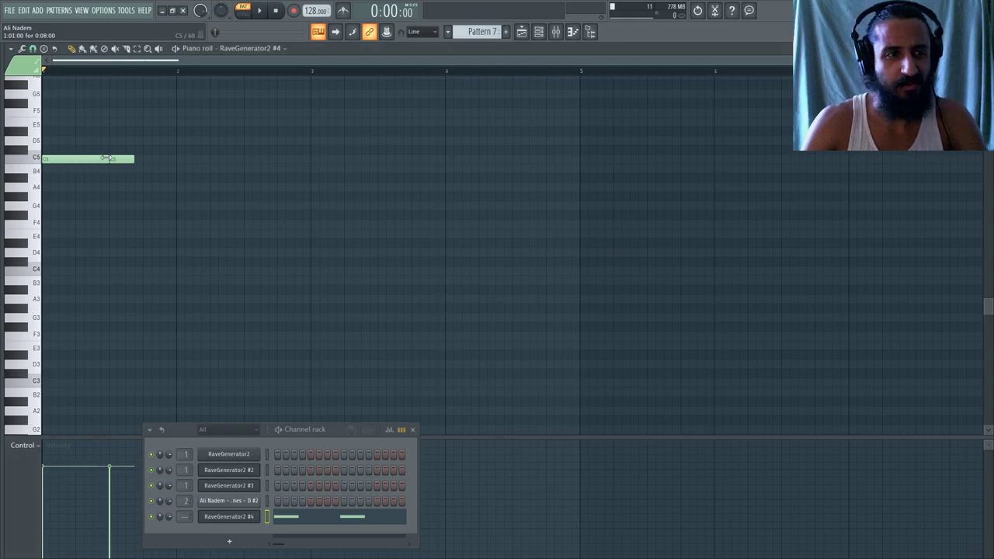
- Lengthen the C5 note to bar 2 and set the effect amount to about halfway
left_click_drag(133, 159, 177, 159)
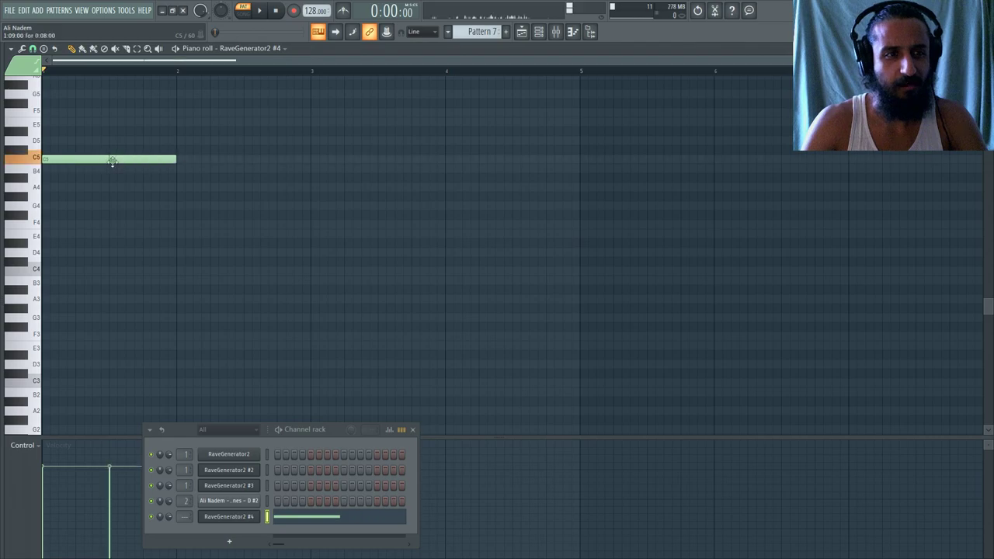
left_click(241, 518)
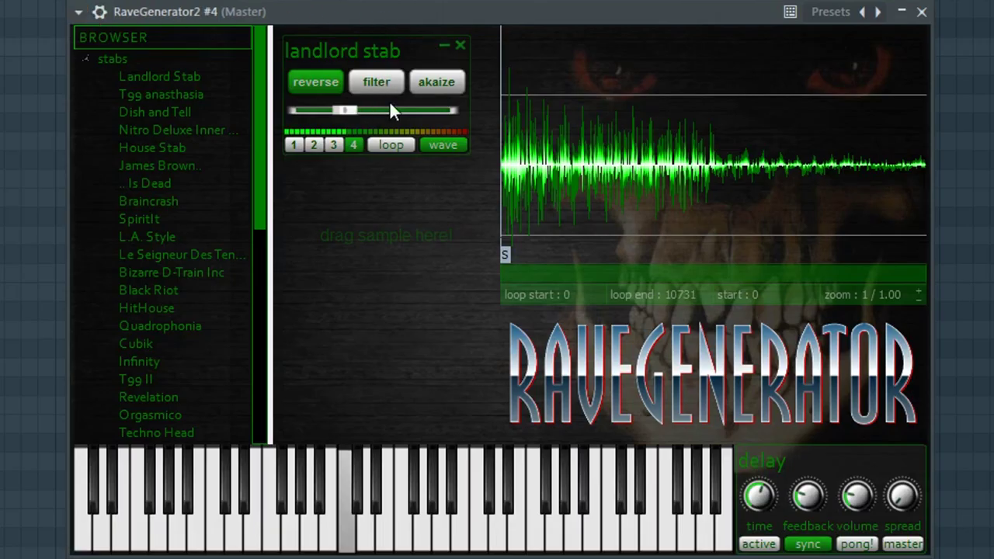
left_click_drag(348, 109, 390, 116)
left_click_drag(304, 112, 375, 111)
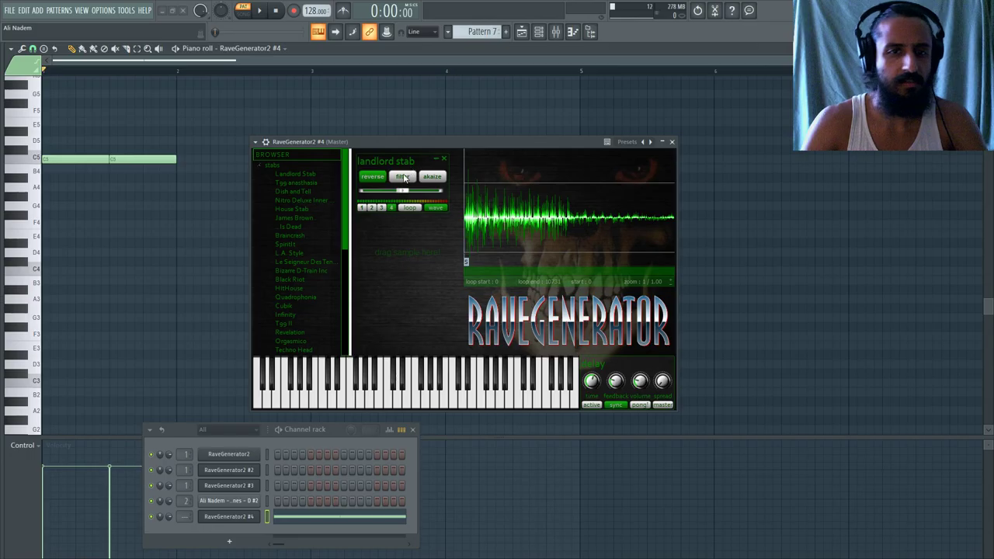
- Switch the effect to filter, drop its amount to zero, and turn it off
left_click(402, 177)
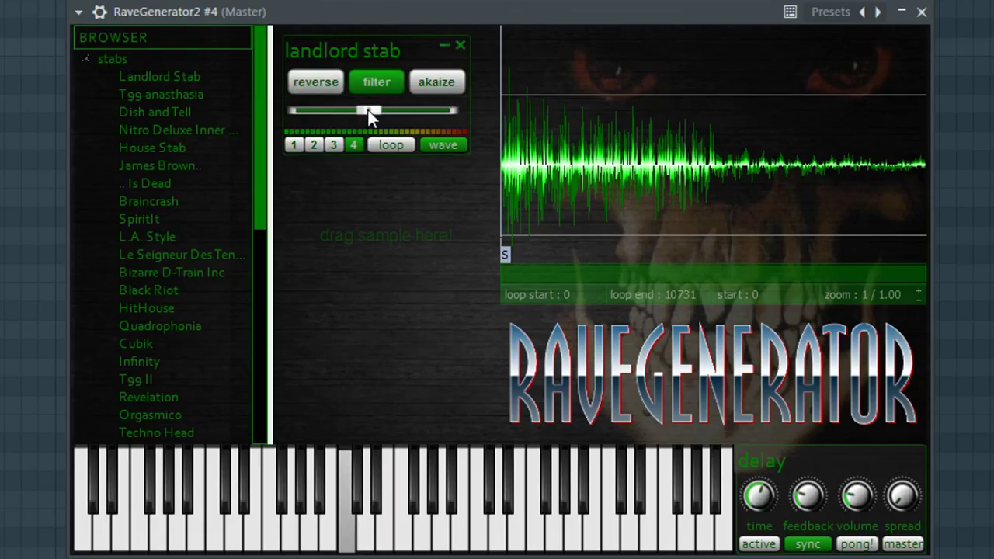
left_click_drag(330, 109, 299, 110)
left_click(376, 82)
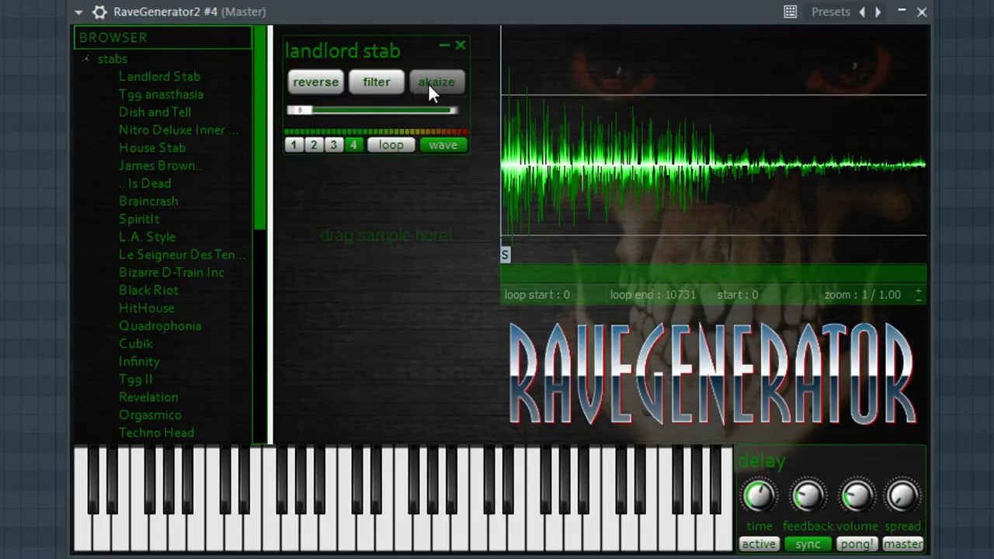
- Turn on akaize, audition a note, and push the akaize amount to maximum
left_click(428, 176)
key("z")
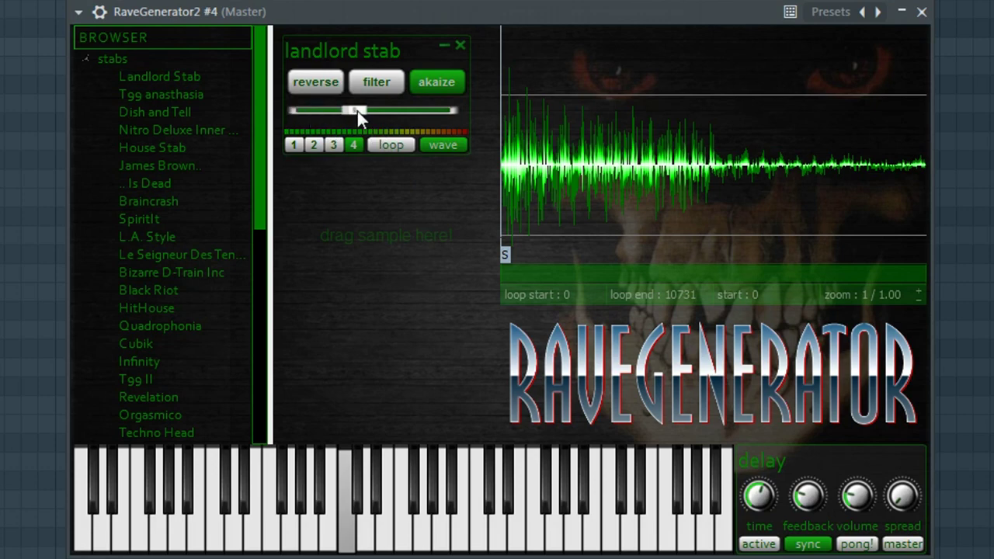
left_click_drag(363, 111, 395, 115)
left_click_drag(329, 107, 458, 110)
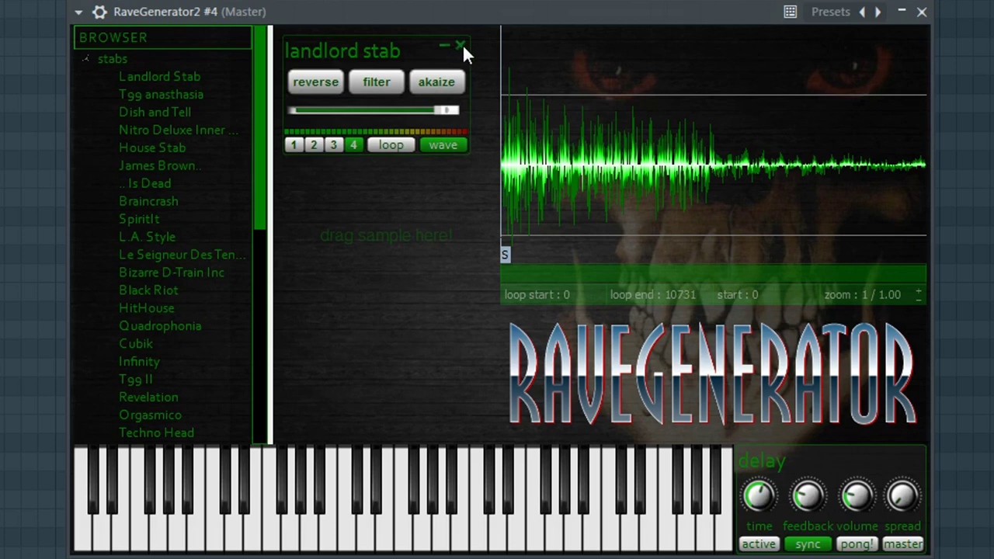
- Replace the landlord stab with the James Brown, then T99 anasthasia stabs, removing each
left_click(461, 46)
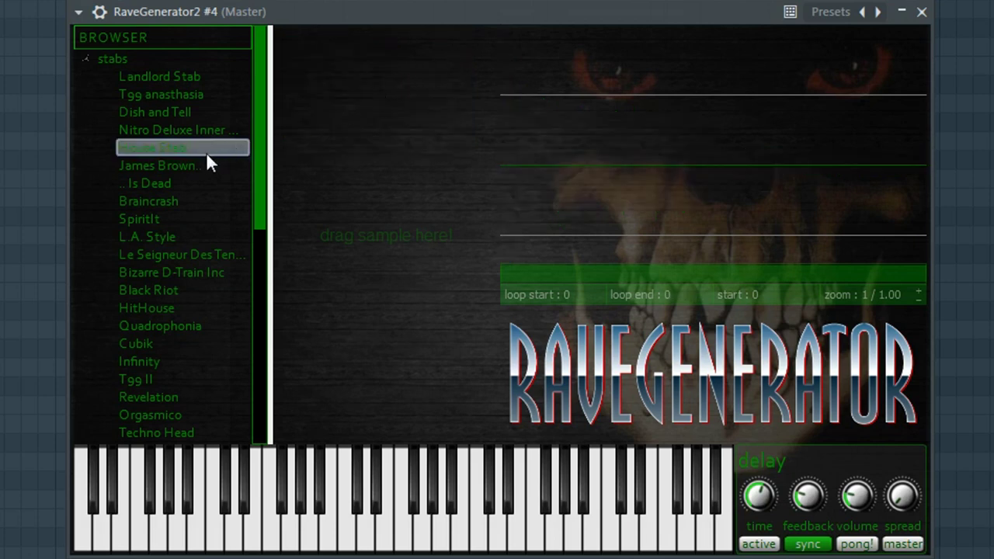
left_click_drag(234, 167, 414, 181)
left_click(461, 47)
double_click(207, 94)
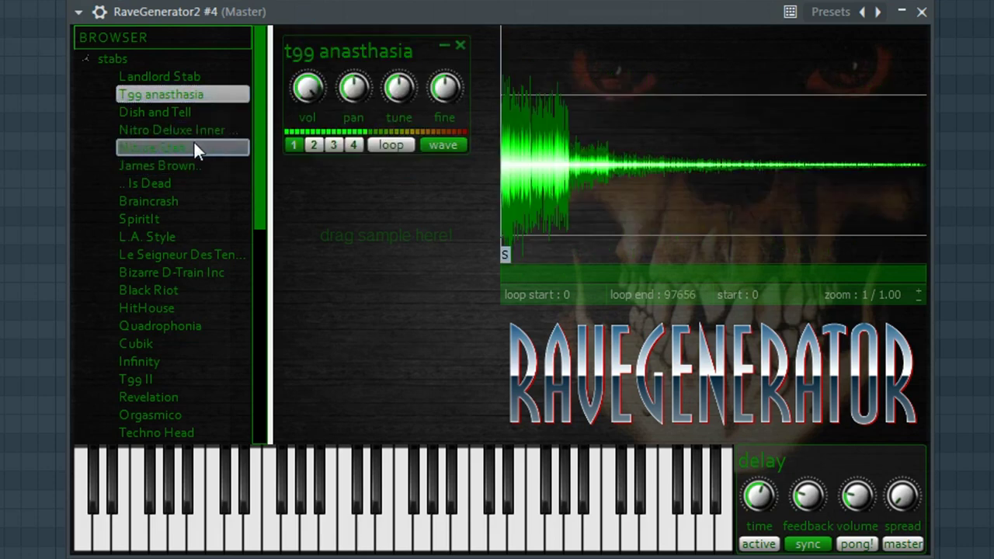
left_click(459, 46)
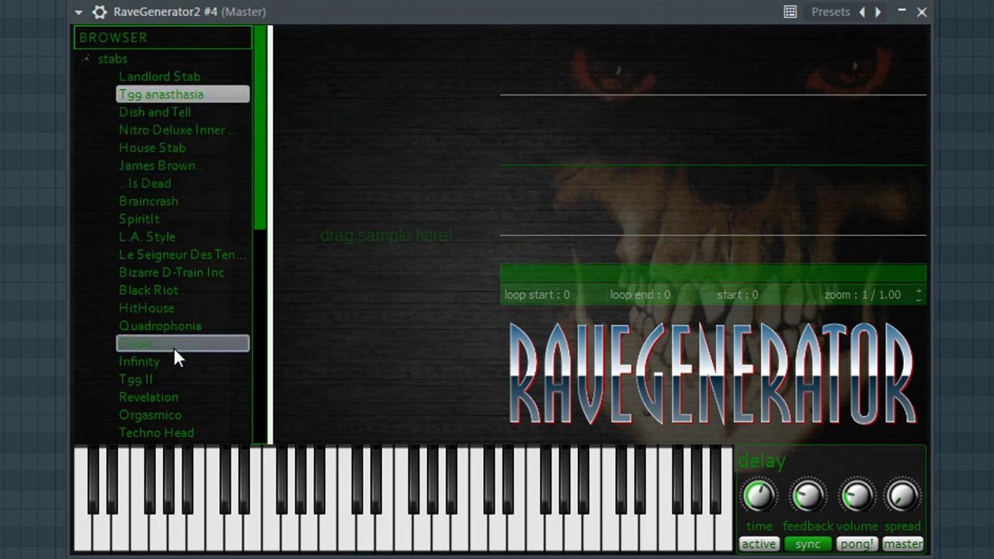
- Layer the L.A. Style, le seigneur des stab, Bizarre D-Train Inc, HitHouse and Quadrophonia stabs
left_click_drag(267, 218, 229, 200)
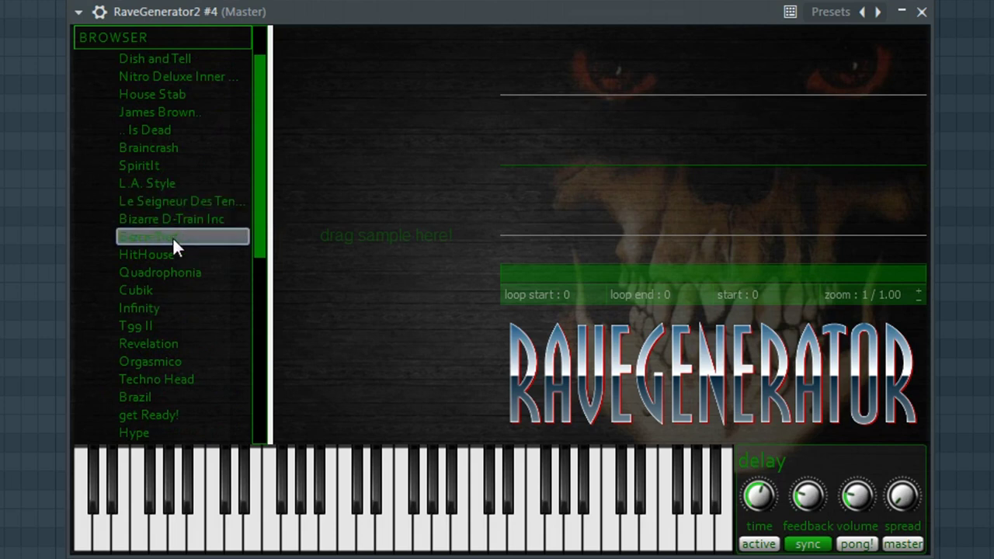
left_click(170, 184)
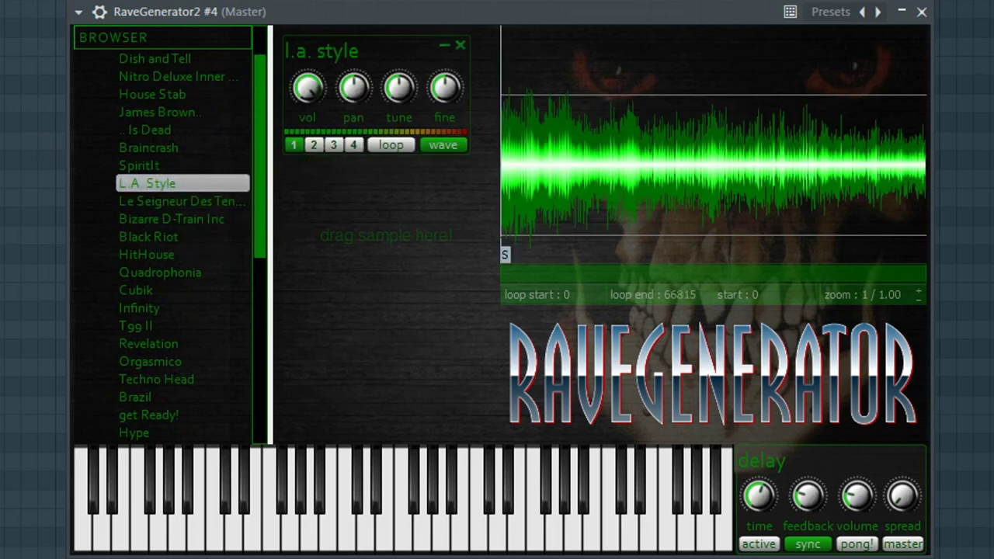
left_click(199, 196)
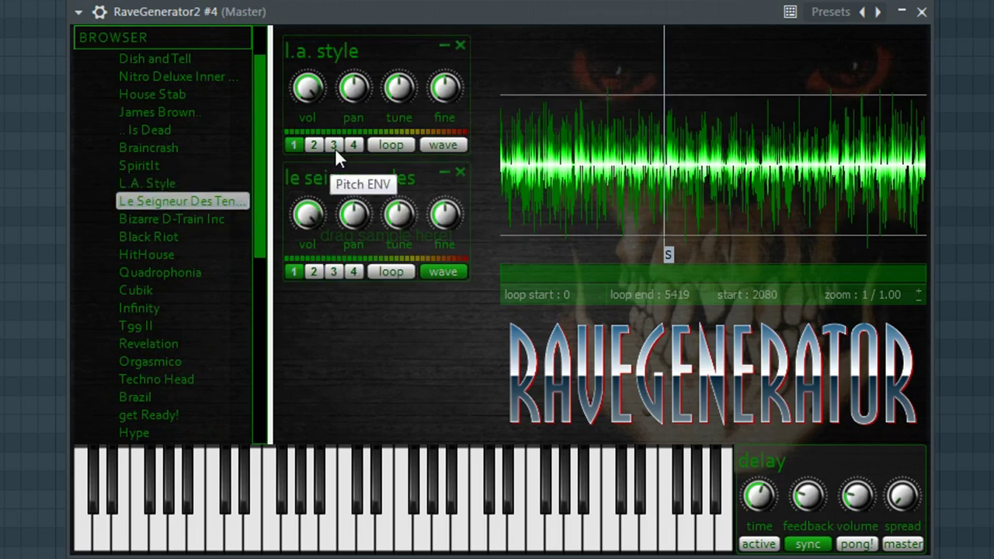
left_click(201, 218)
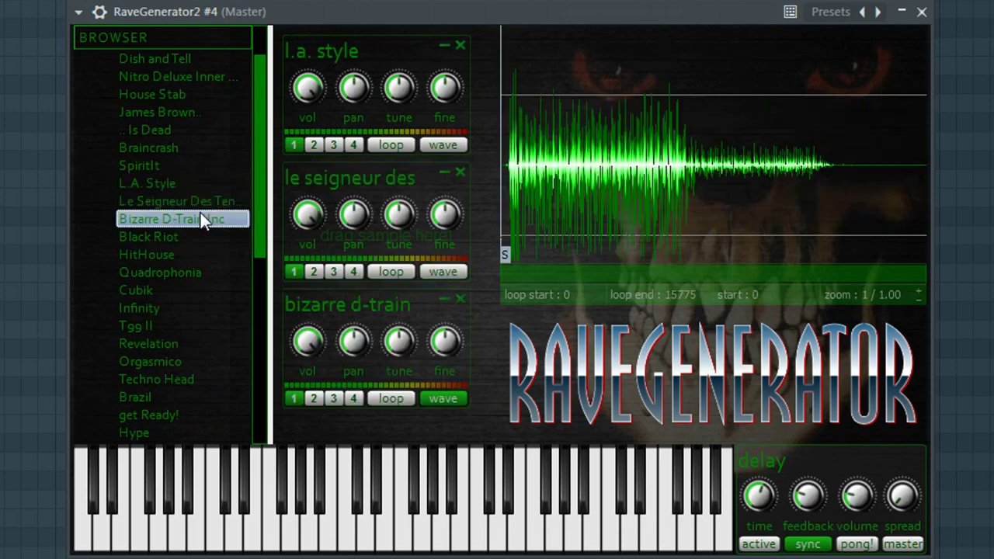
left_click(168, 253)
scroll(383, 376, "down", 2)
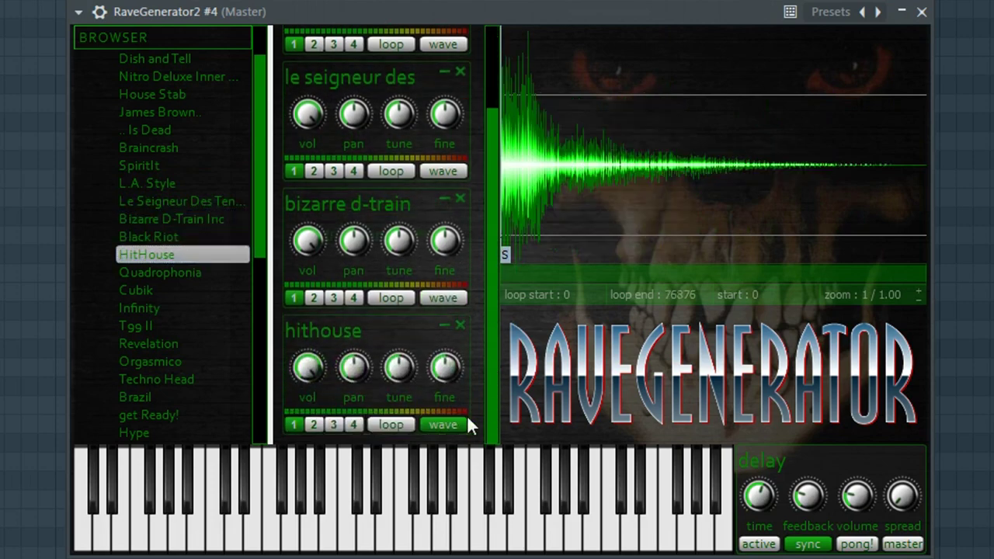
left_click(201, 273)
left_click_drag(492, 237, 500, 52)
- Remove all the stab layers and load the Techno Head stab
left_click(461, 45)
left_click(460, 45)
left_click(461, 46)
left_click(461, 45)
left_click(461, 45)
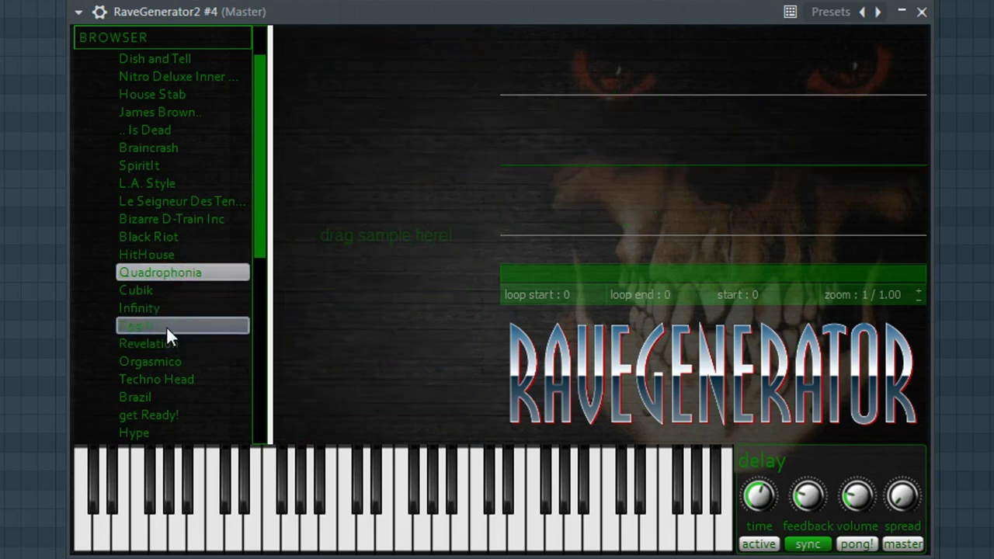
left_click(176, 380)
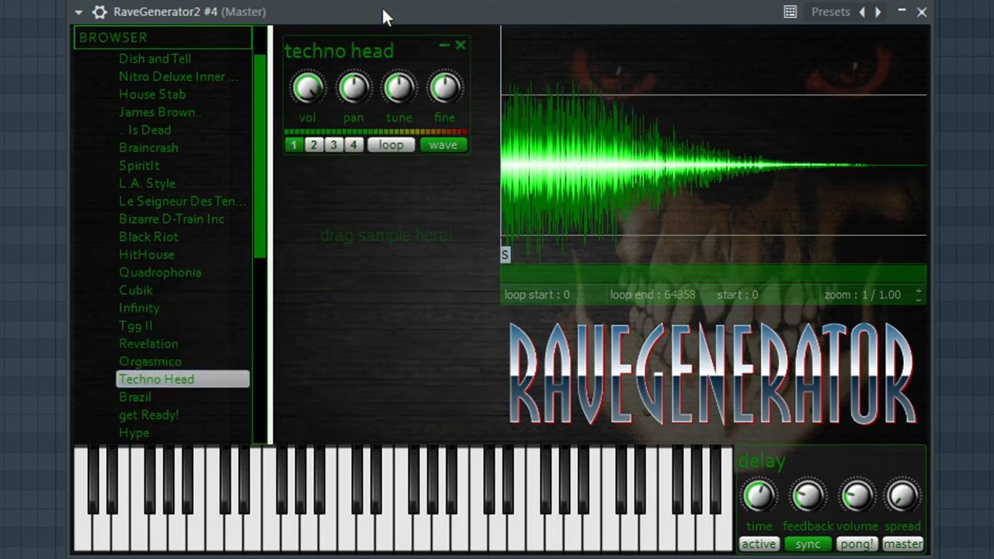
left_click_drag(264, 239, 256, 334)
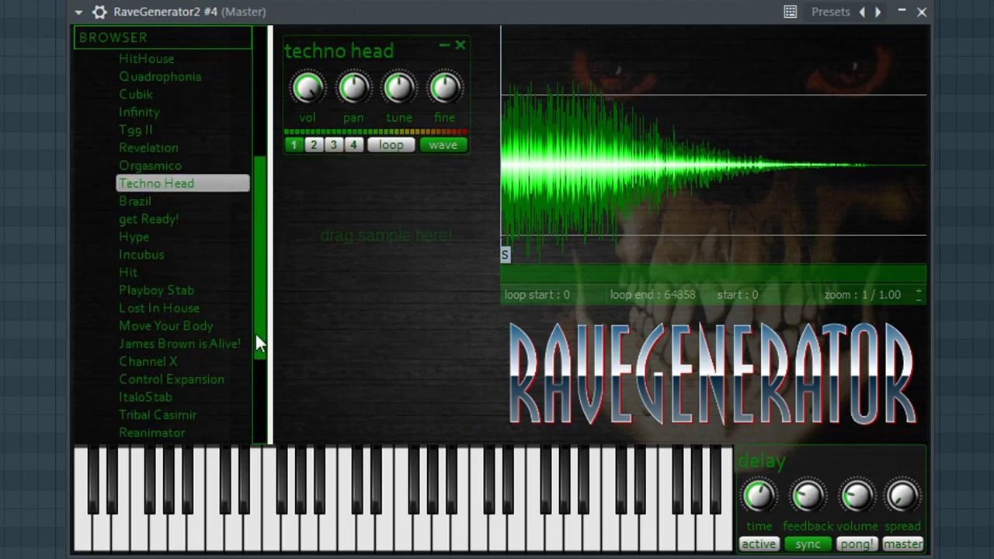
- Swap Techno Head for Lost In House and move its sample start to 4924
left_click(152, 309)
left_click(461, 45)
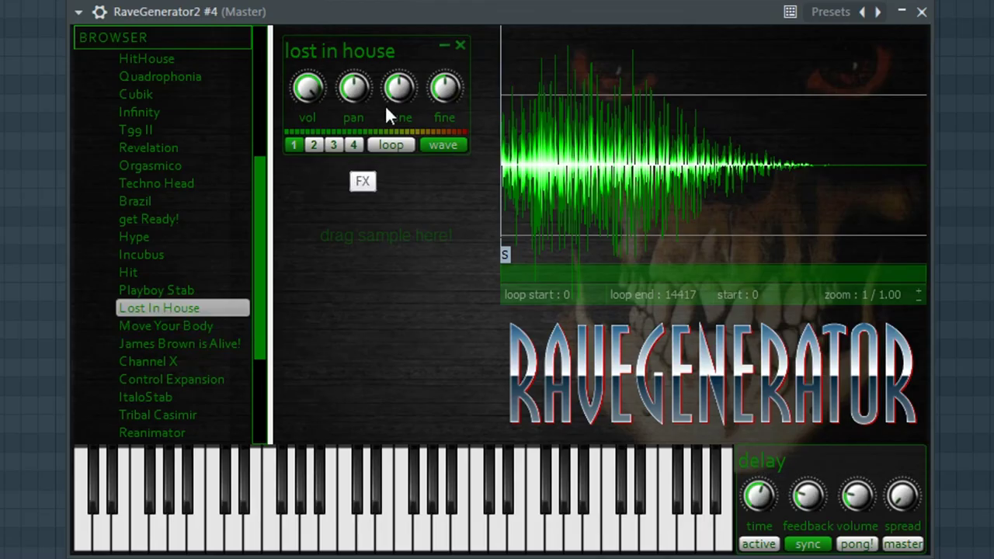
mouse_move(504, 255)
left_mouse_down()
mouse_move(801, 272)
mouse_move(585, 259)
mouse_move(764, 271)
mouse_move(737, 278)
left_mouse_up()
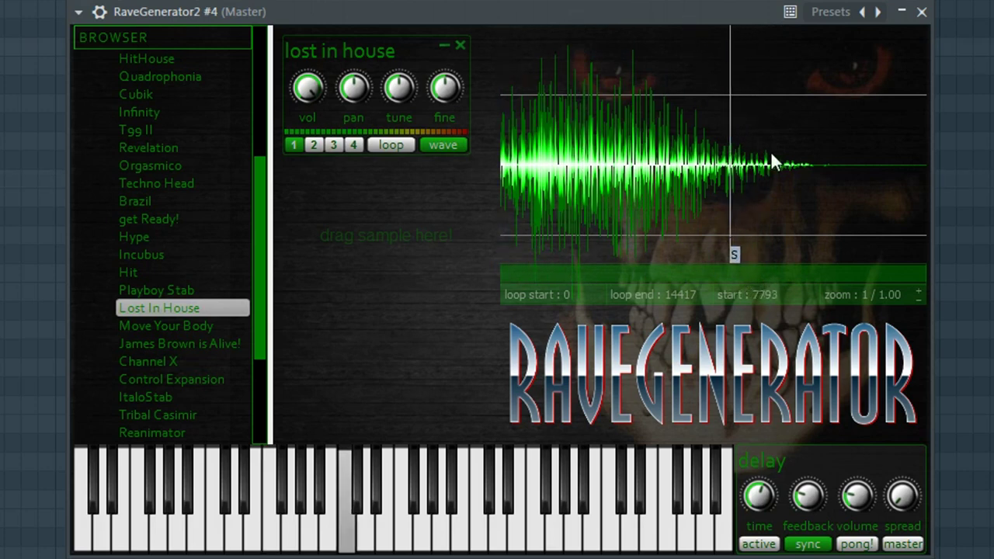
mouse_move(734, 254)
left_mouse_down()
mouse_move(571, 262)
mouse_move(641, 257)
mouse_move(327, 236)
left_mouse_up()
right_click(491, 186)
left_click(693, 265)
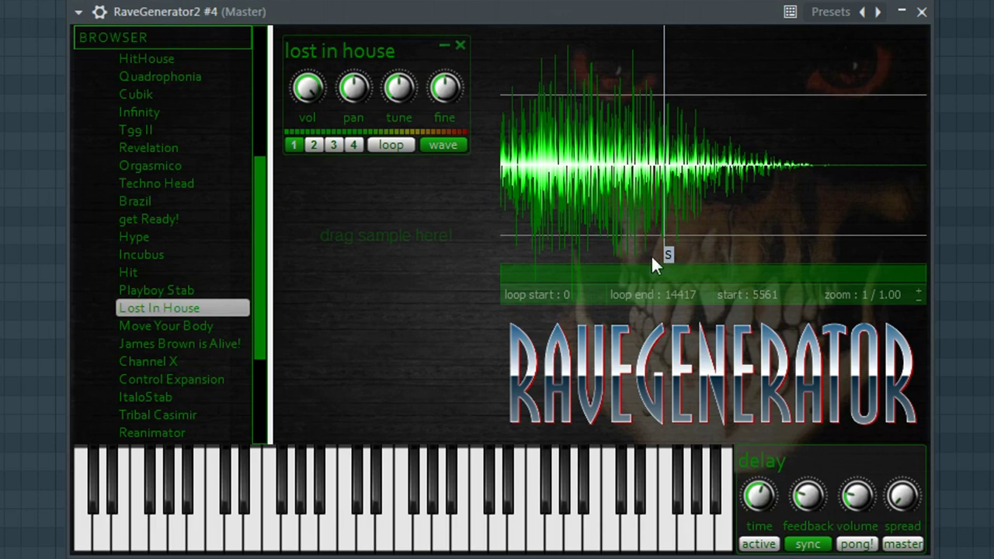
mouse_move(667, 257)
left_mouse_down()
mouse_move(570, 247)
mouse_move(633, 247)
mouse_move(637, 237)
mouse_move(649, 246)
left_mouse_up()
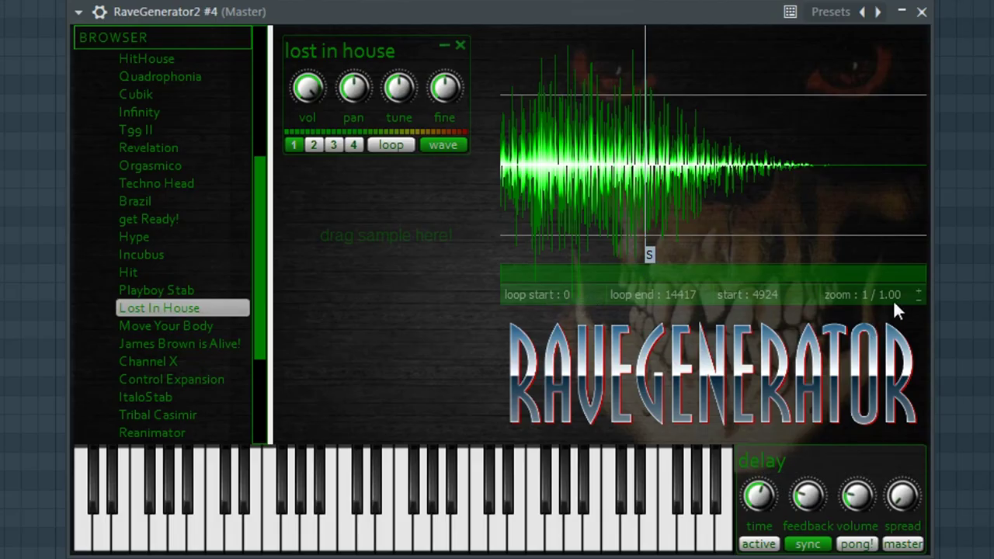
left_click(920, 291)
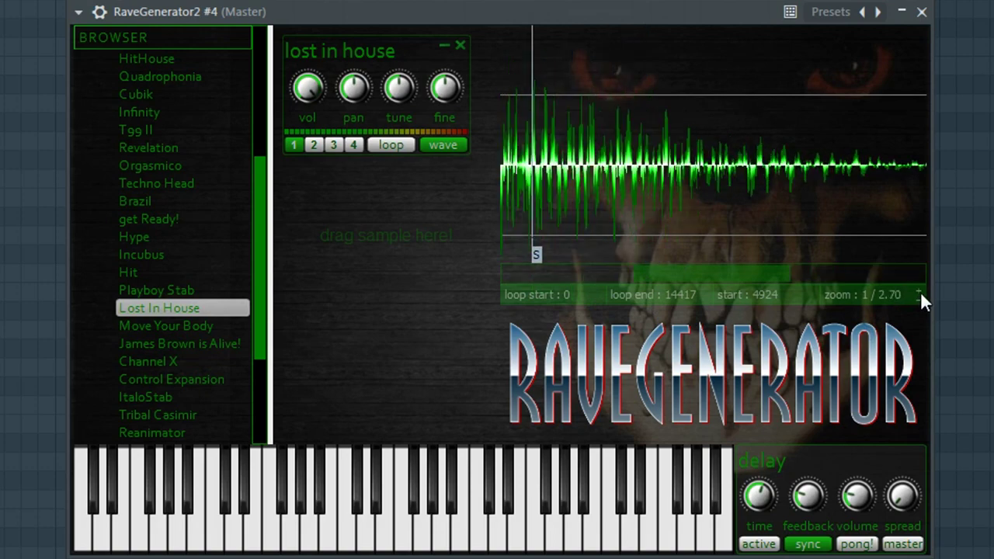
left_click(918, 292)
left_click(916, 289)
left_click(917, 290)
left_click(918, 290)
left_click(918, 289)
left_click(918, 289)
left_click(918, 289)
left_click(918, 289)
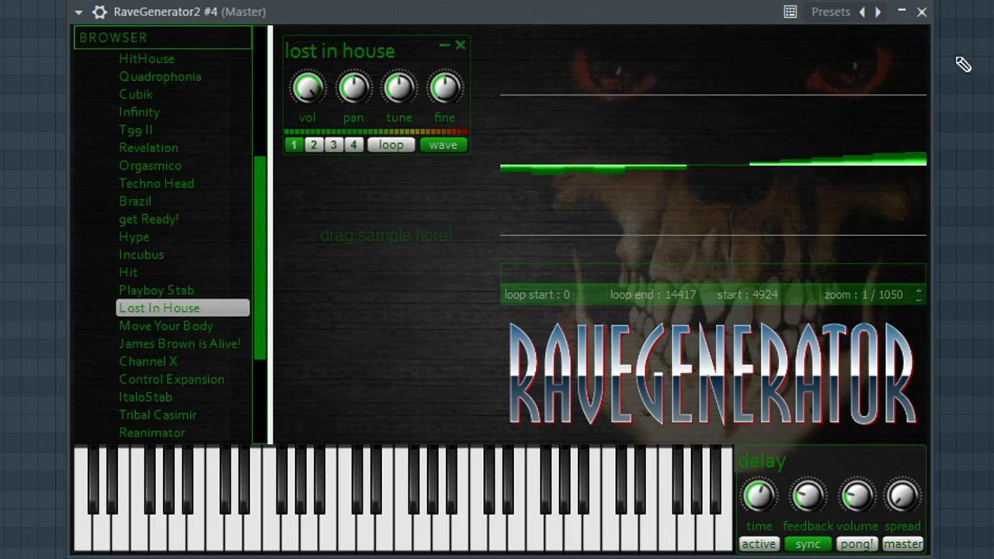
left_click(918, 302)
left_click(918, 301)
left_click(917, 301)
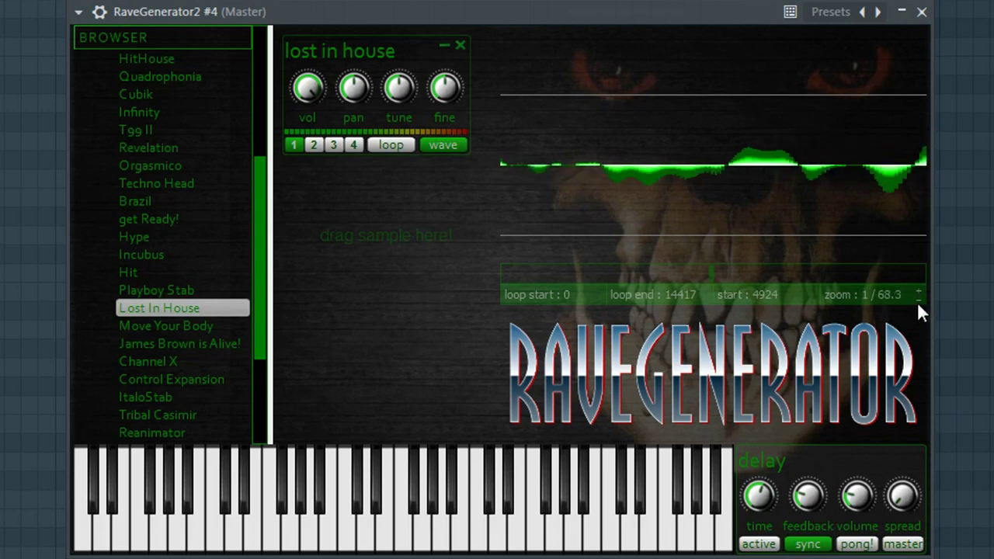
left_click(917, 301)
left_click(918, 301)
left_click(917, 301)
left_click(917, 301)
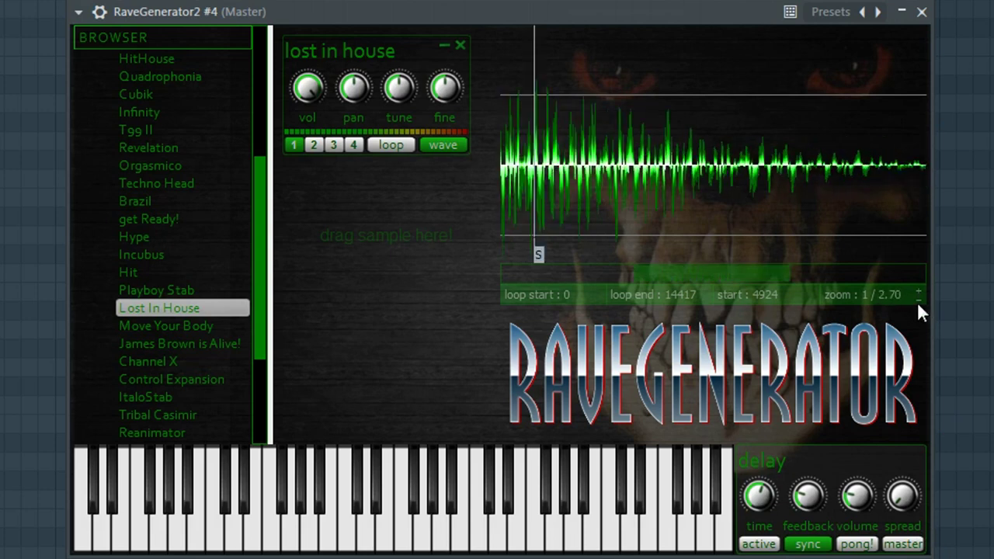
left_click(917, 302)
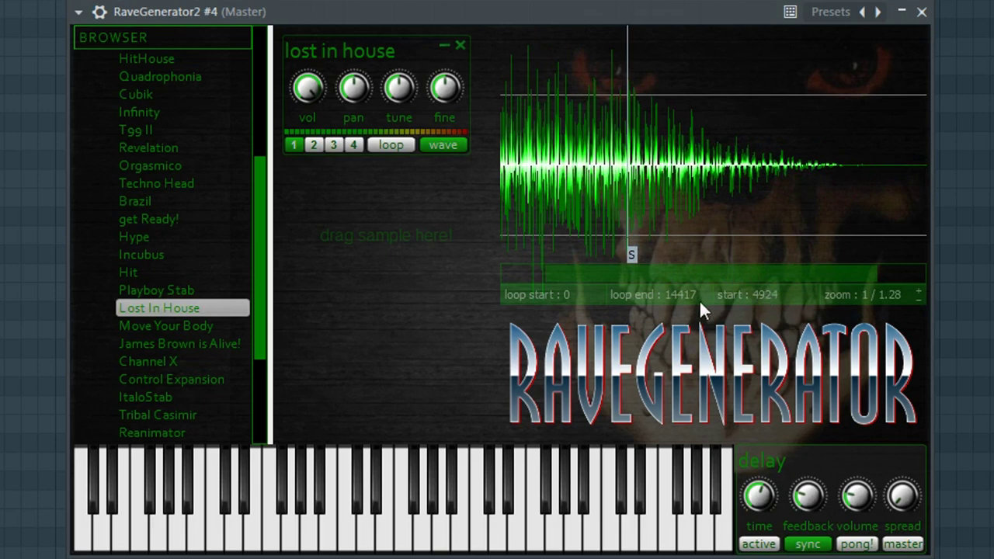
- Move the lost in house sample start to 2191 and toggle looping on and off
left_click_drag(637, 258, 490, 257)
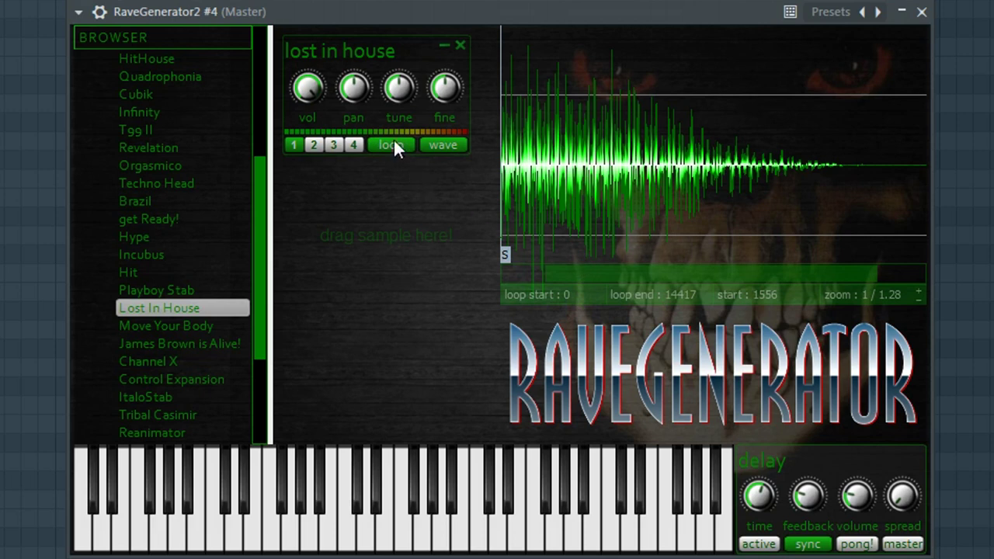
mouse_move(644, 278)
left_mouse_down()
mouse_move(530, 275)
mouse_move(582, 255)
mouse_move(638, 256)
left_mouse_up()
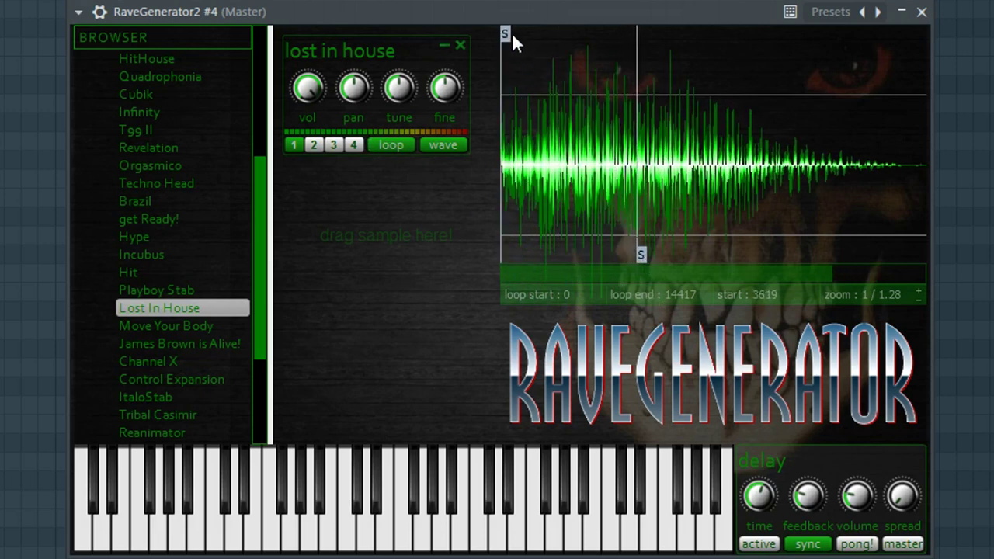
left_click(398, 146)
left_click(398, 145)
left_click(398, 145)
left_click(398, 146)
- Try loop starts 1519 to 2928 and sample starts 5001 and 3260, auditioning each
left_click_drag(522, 35, 560, 34)
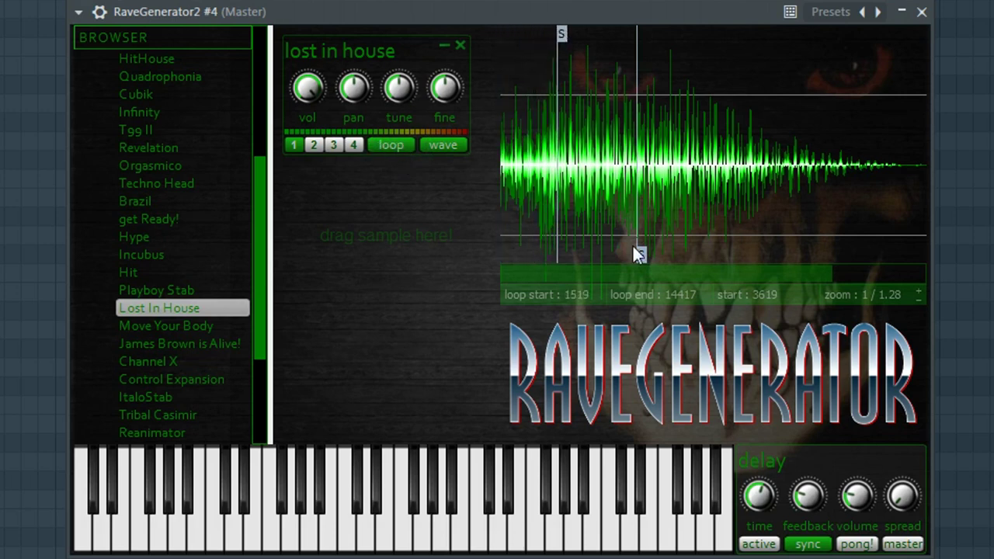
mouse_move(639, 254)
left_mouse_down()
mouse_move(695, 258)
mouse_move(666, 258)
left_mouse_up()
left_click_drag(561, 34, 586, 37)
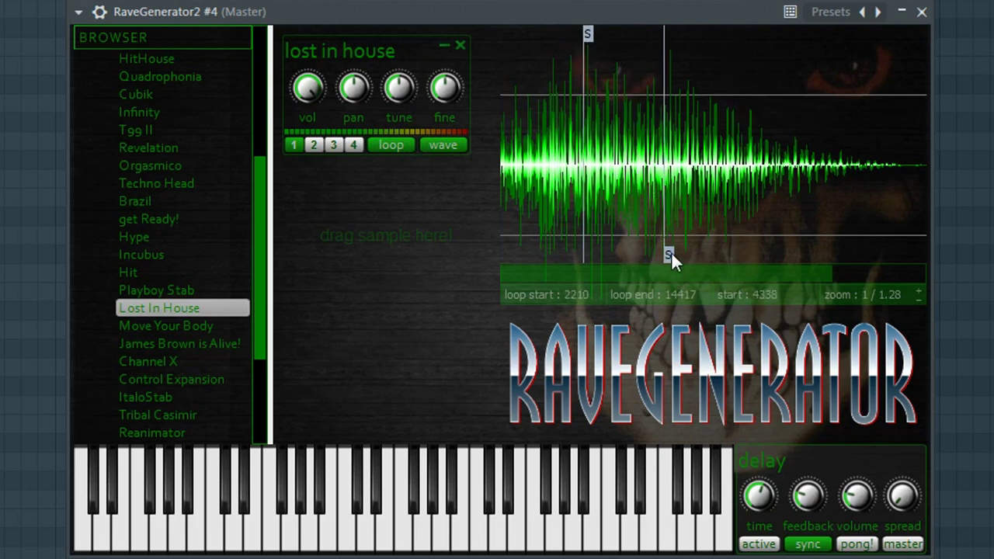
key("v")
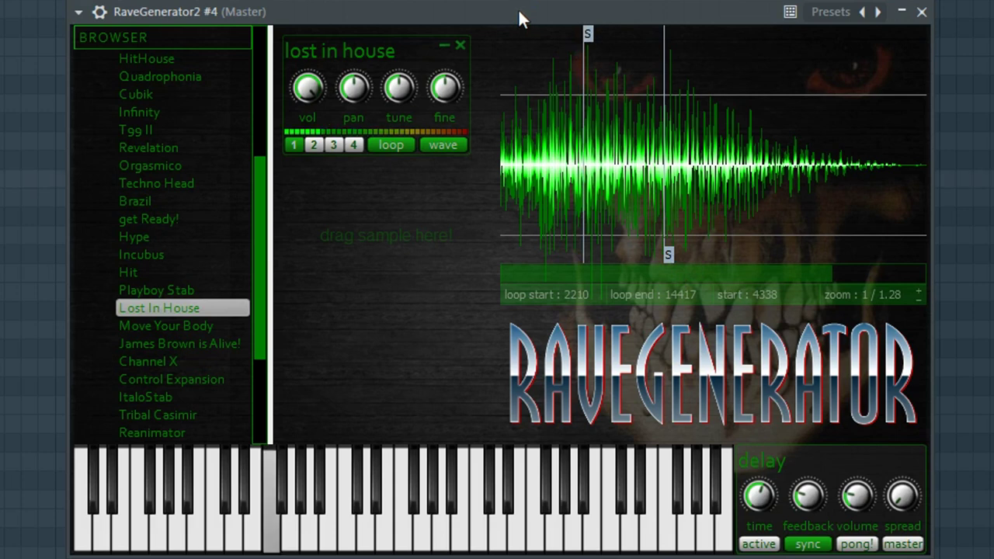
left_click_drag(588, 34, 614, 34)
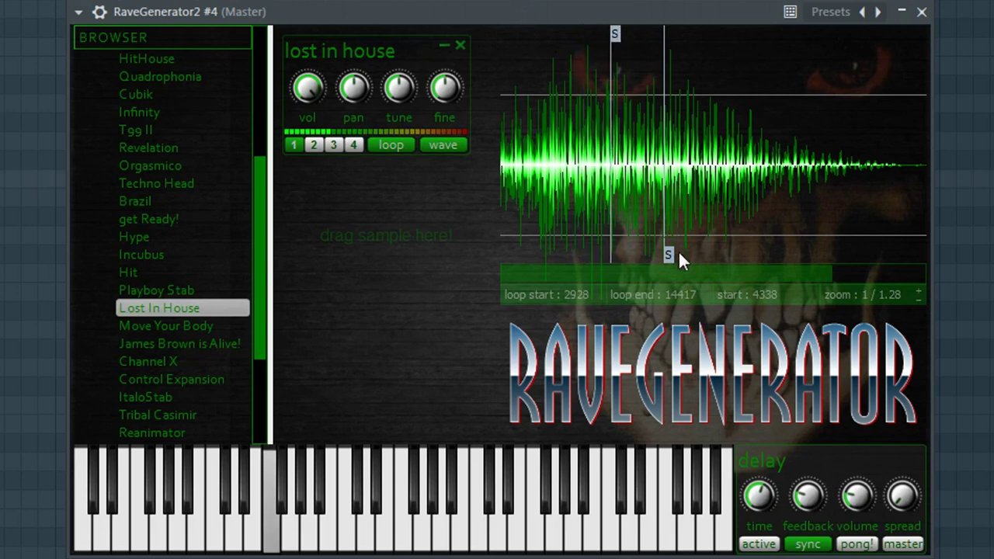
mouse_move(666, 254)
left_mouse_down()
mouse_move(626, 250)
mouse_move(762, 252)
left_mouse_up()
key("v")
- Set the loop start to 9615, reset the sample start to 0, and audition the loop
mouse_move(613, 34)
left_mouse_down()
mouse_move(758, 33)
mouse_move(726, 34)
left_mouse_up()
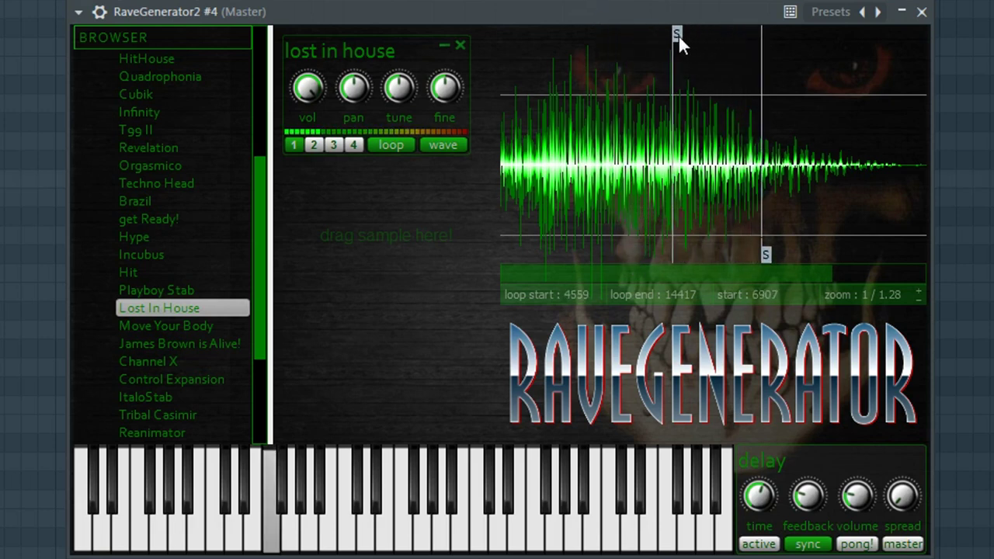
mouse_move(678, 35)
left_mouse_down()
mouse_move(888, 49)
mouse_move(785, 55)
left_mouse_up()
left_click_drag(767, 255, 505, 253)
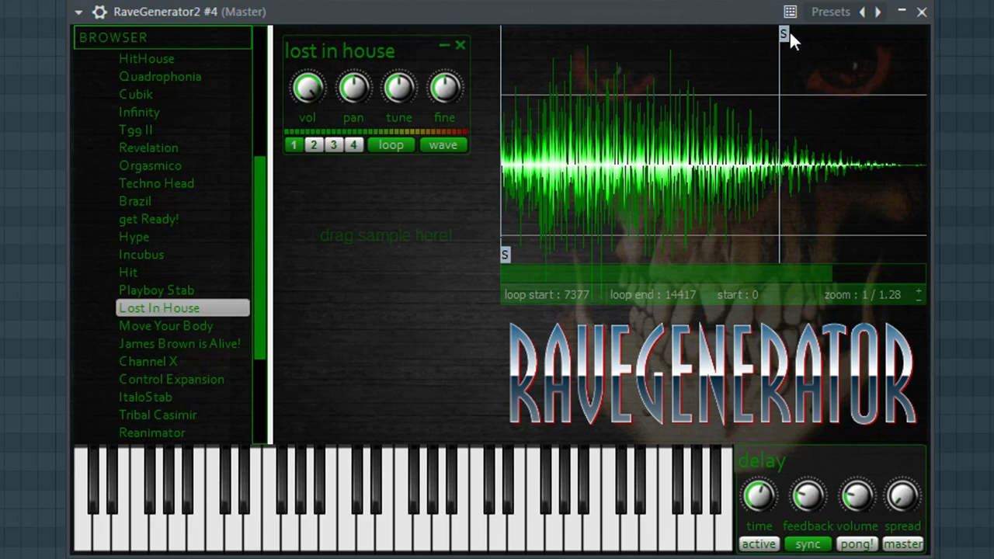
left_click_drag(790, 34, 875, 45)
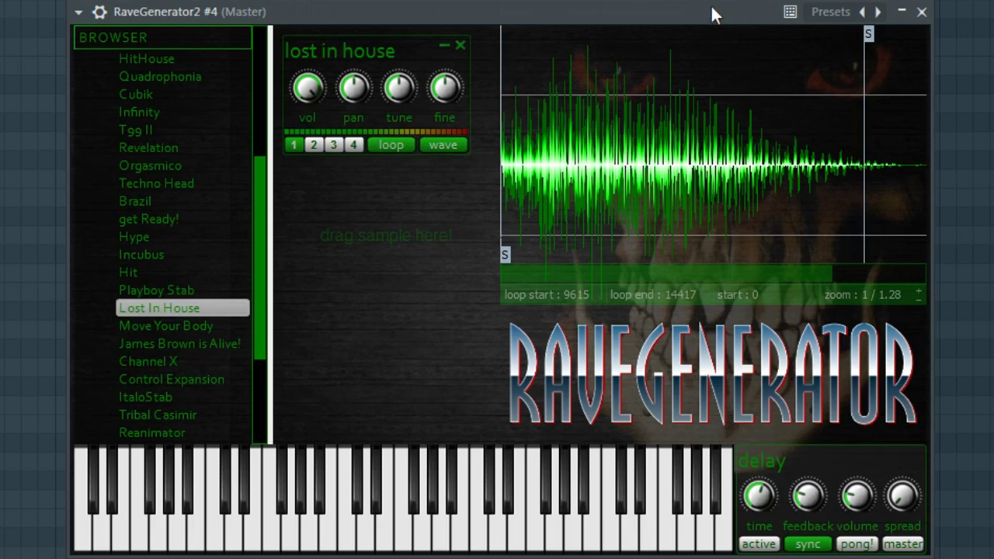
key("z")
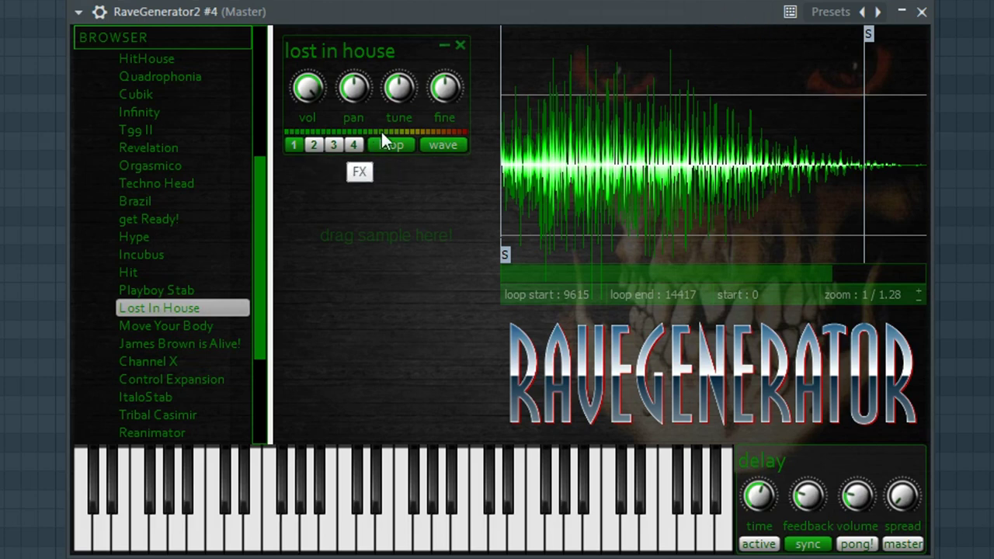
- Toggle looping, switch to global parameters, adjust the pitch-bend range, and show then hide the wrapper toolbar
left_click(396, 146)
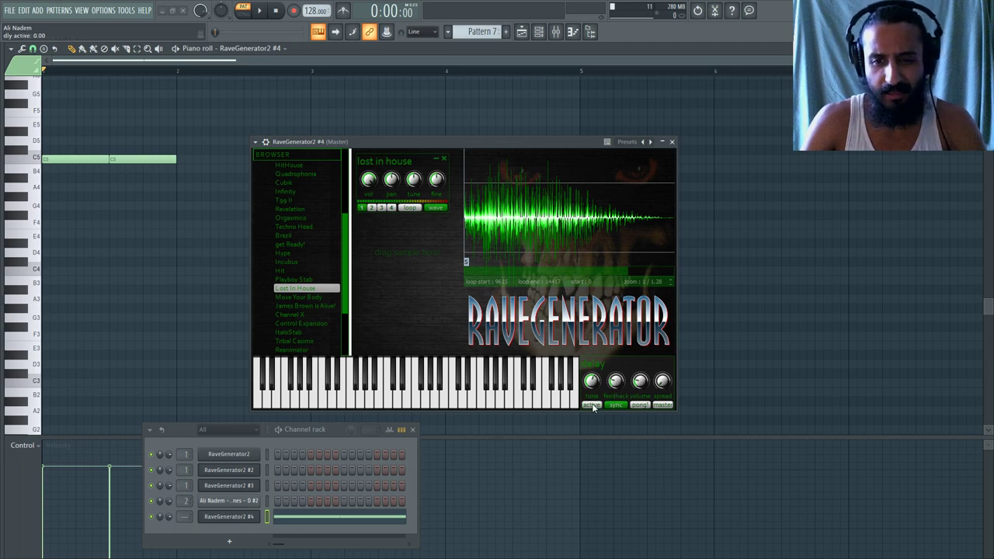
left_click(665, 408)
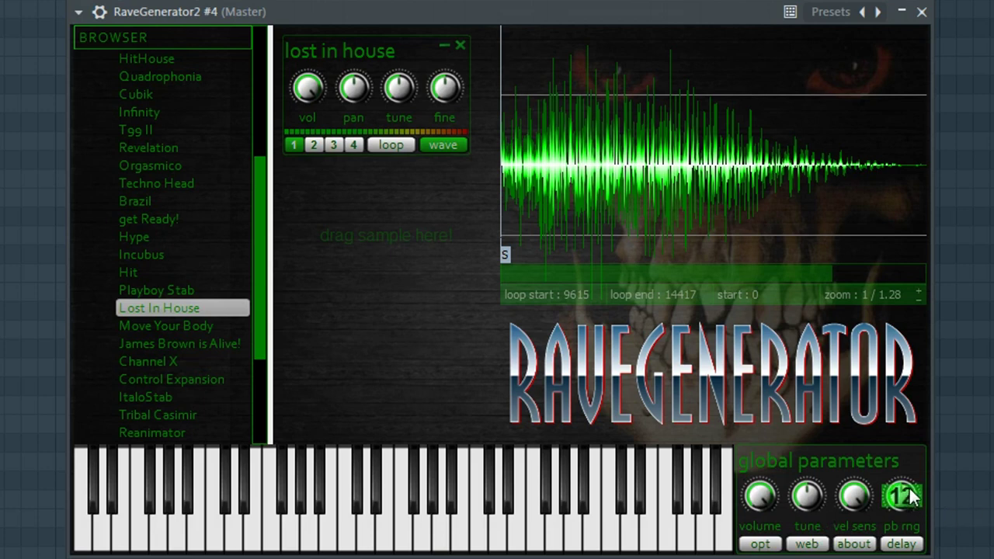
left_click_drag(926, 454, 914, 475)
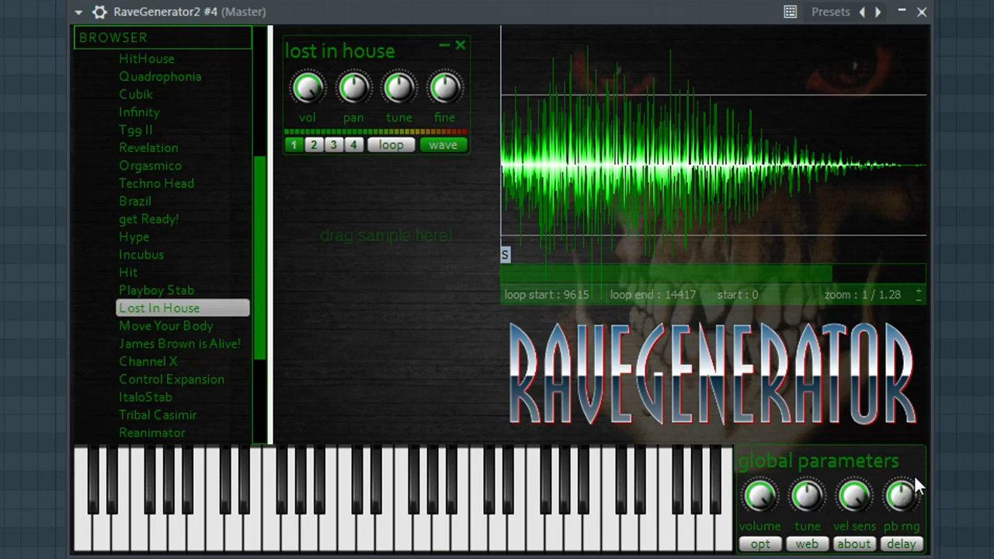
left_click(99, 11)
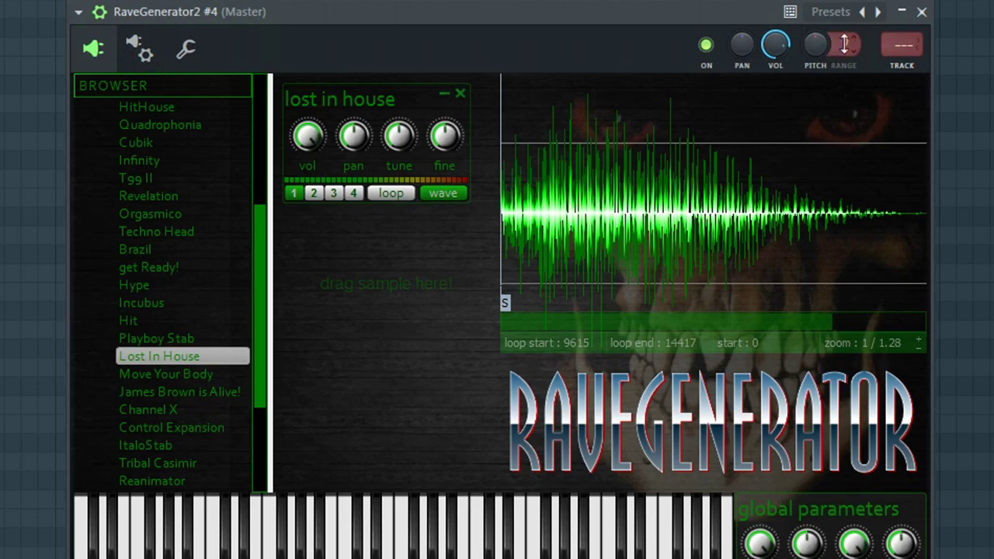
left_click(100, 12)
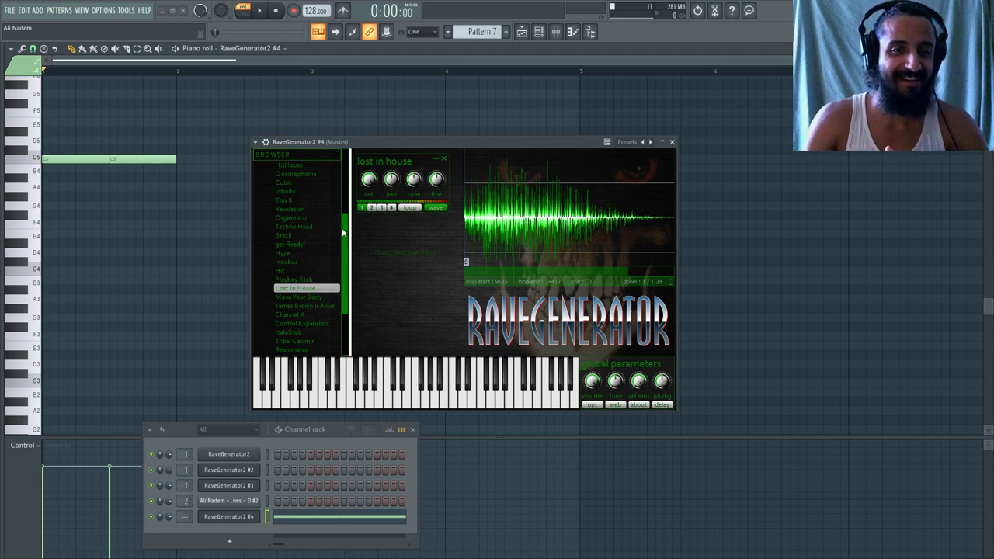
- Expand stabs2 and audition Awesome3 in place of Lost In House, then remove it
scroll(307, 256, "down", 3)
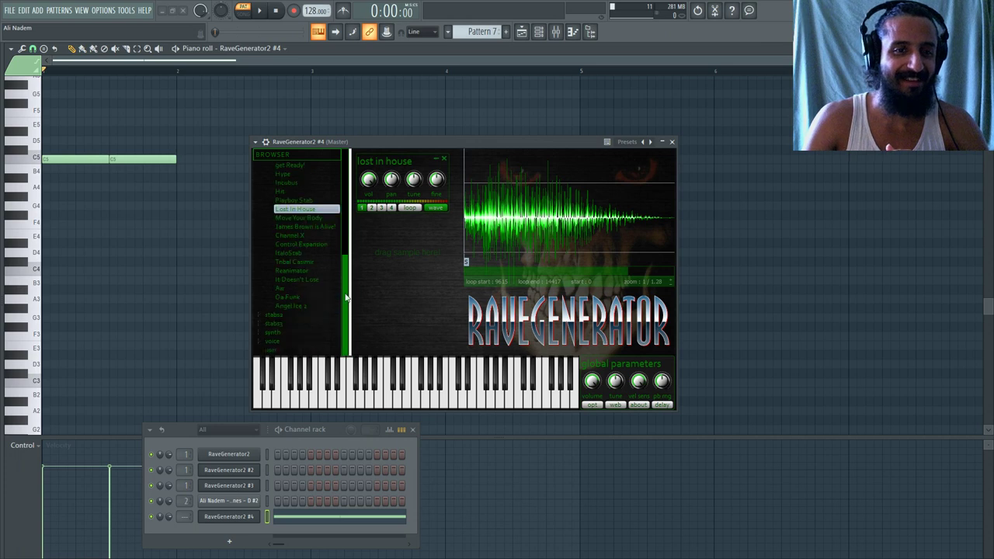
left_click(264, 317)
left_click(445, 160)
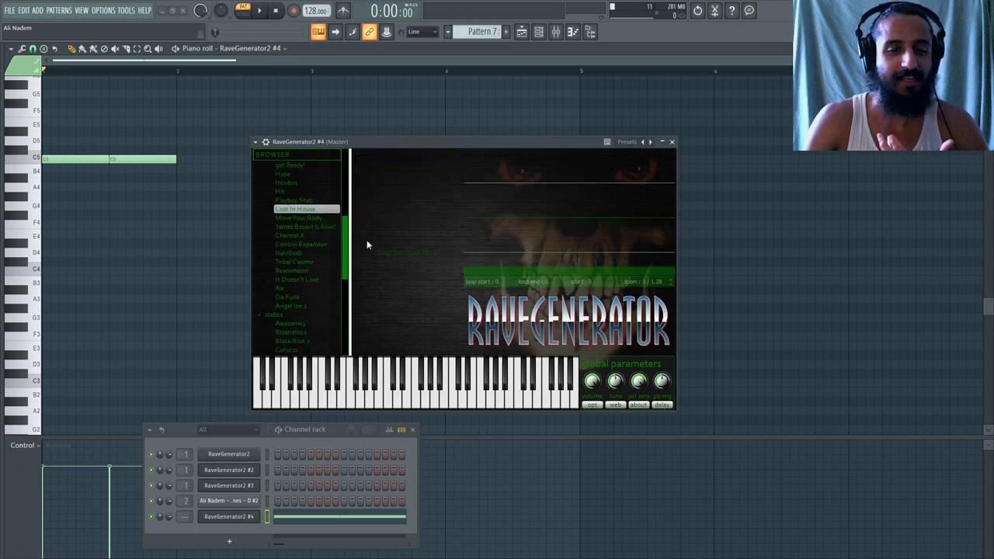
scroll(292, 257, "down", 2)
left_click(285, 264)
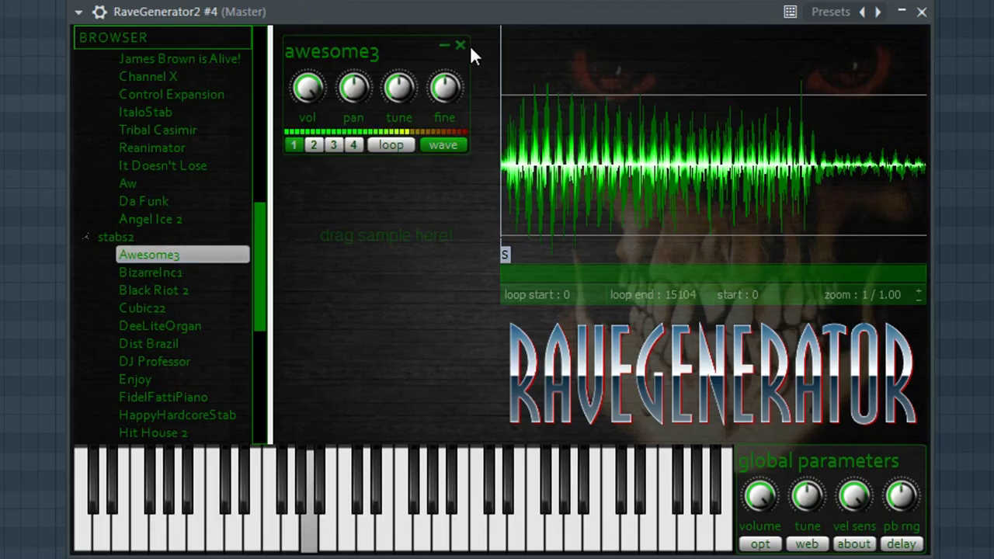
left_click(460, 45)
- Audition DeeLiteOrgan, load Hit House 2, and bring up the Playlist arrangement
left_click(184, 326)
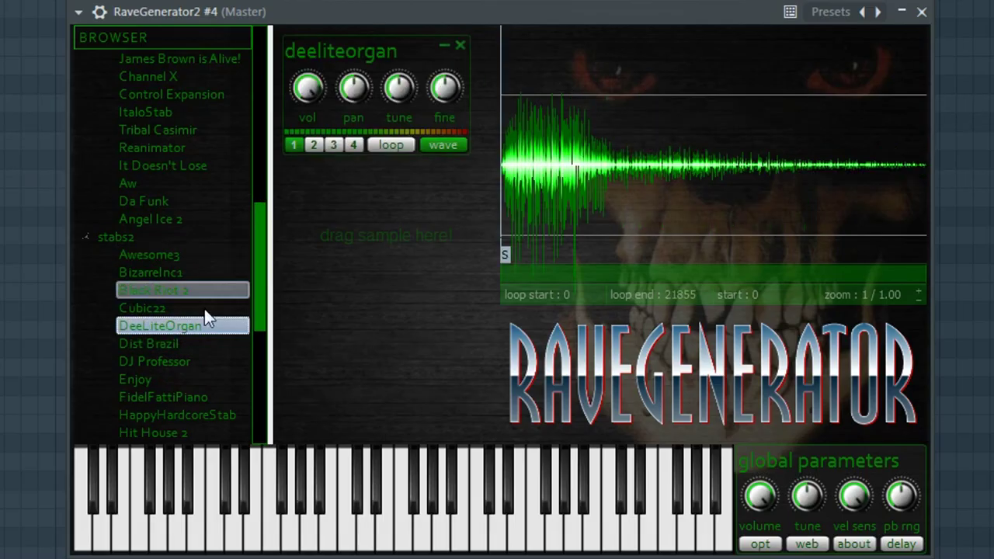
scroll(275, 249, "down", 6)
left_click(461, 45)
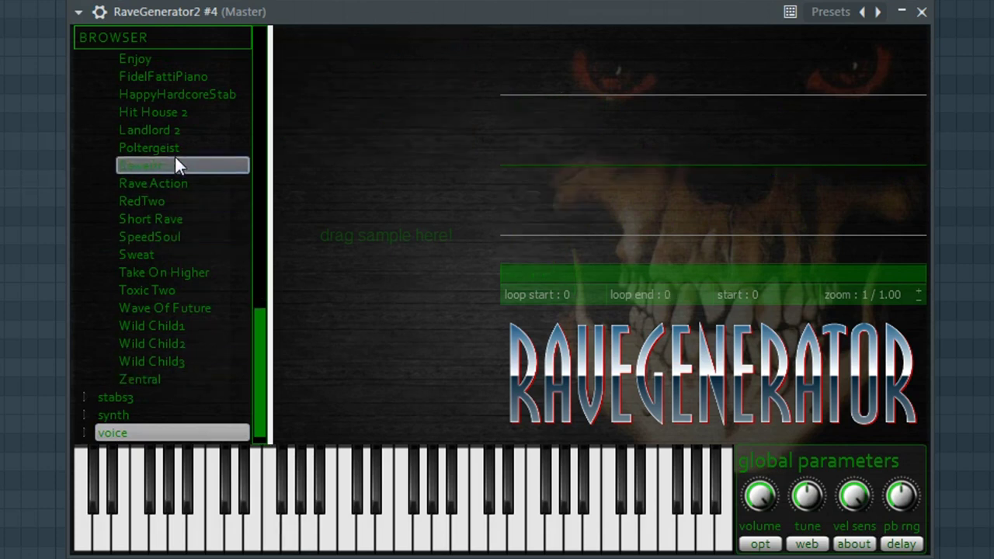
left_click(176, 111)
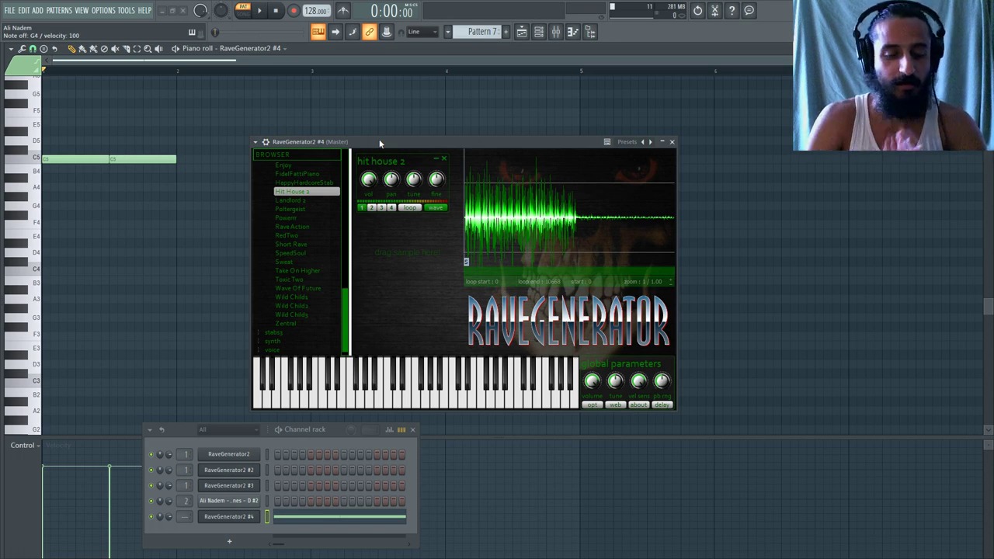
left_click(522, 32)
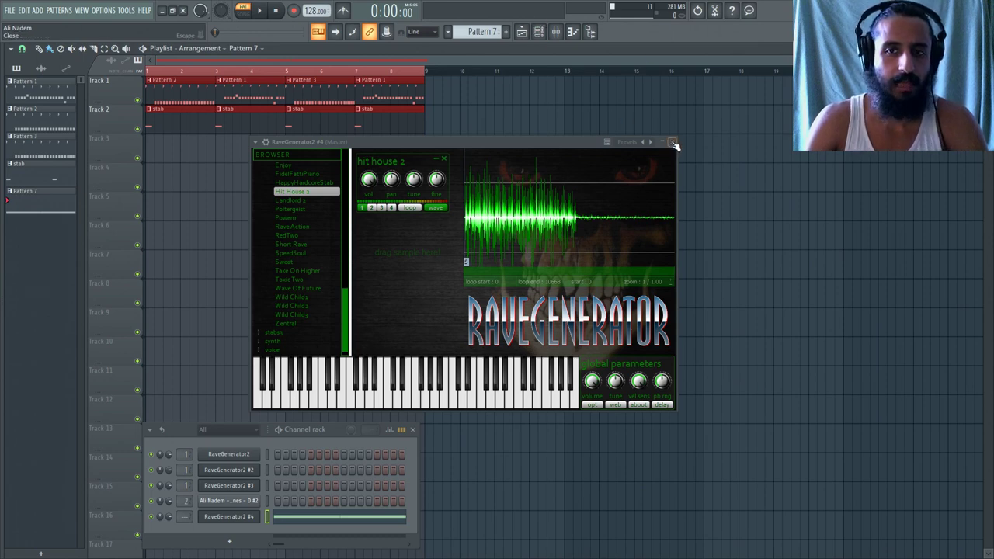
- Close RaveGenerator2 #4, then open and reposition the RaveGenerator2 #3 and #2 windows
left_click(673, 144)
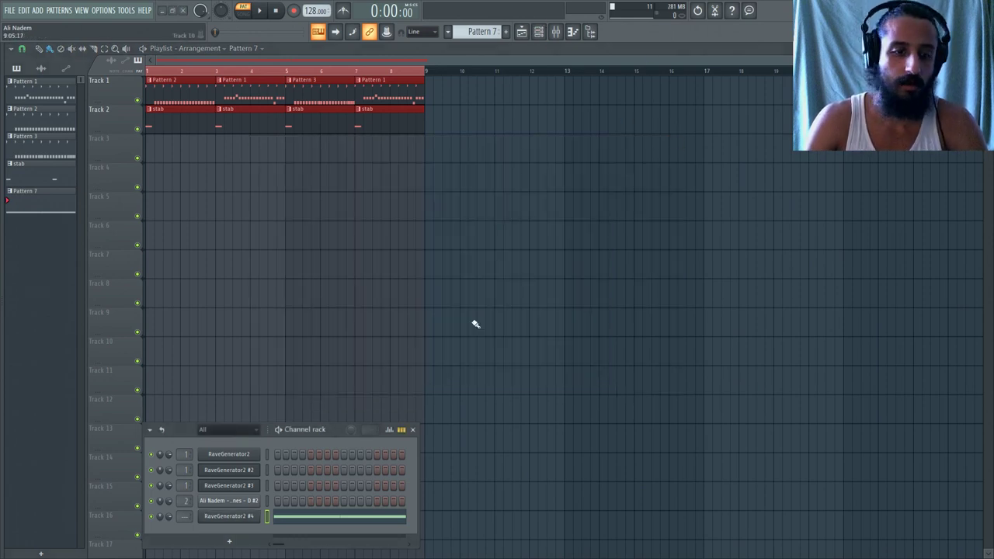
left_click(239, 486)
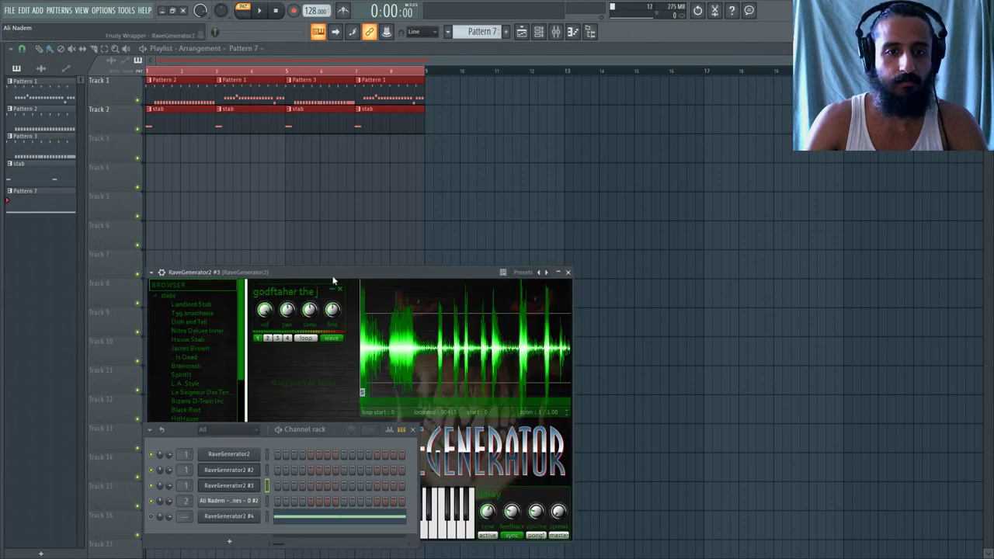
left_click_drag(331, 277, 444, 131)
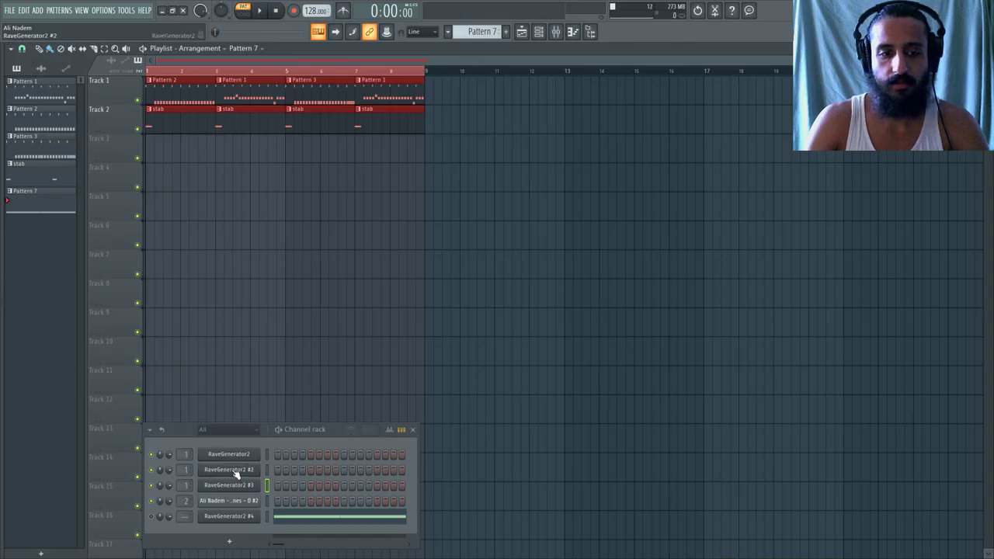
left_click(236, 470)
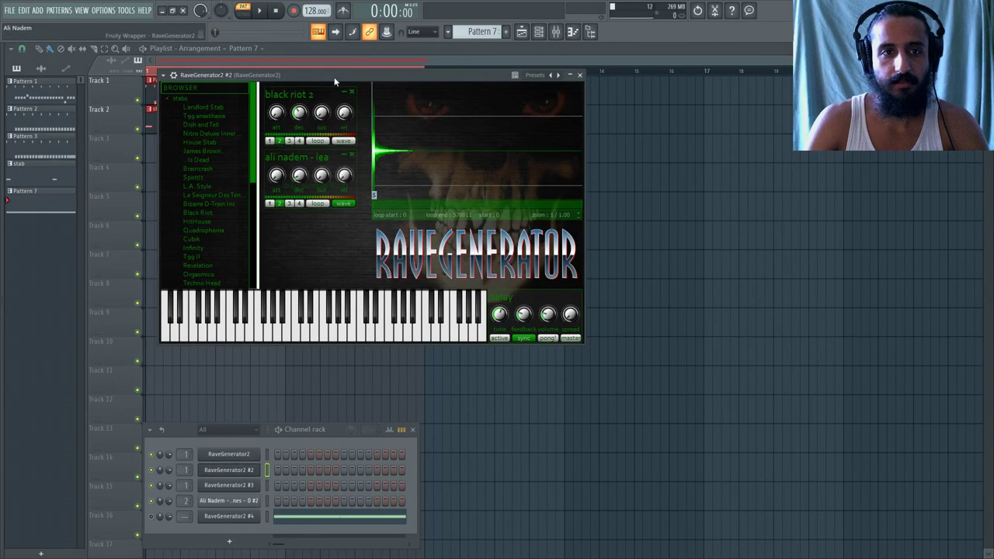
left_click_drag(327, 72, 358, 81)
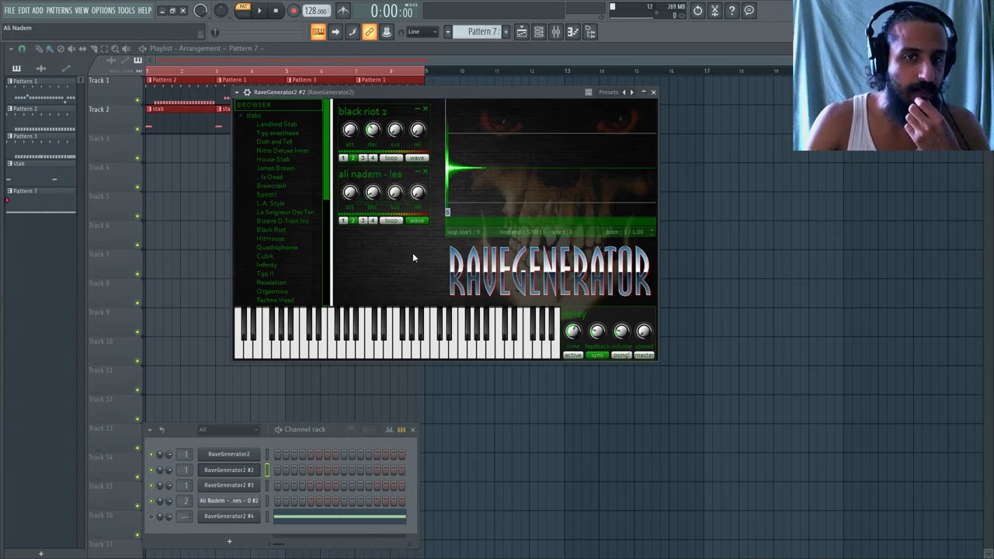
- Layer the Guitar Unreal A2 sample onto RaveGenerator2, then remove that layer and hide the browser
key("alt+F8")
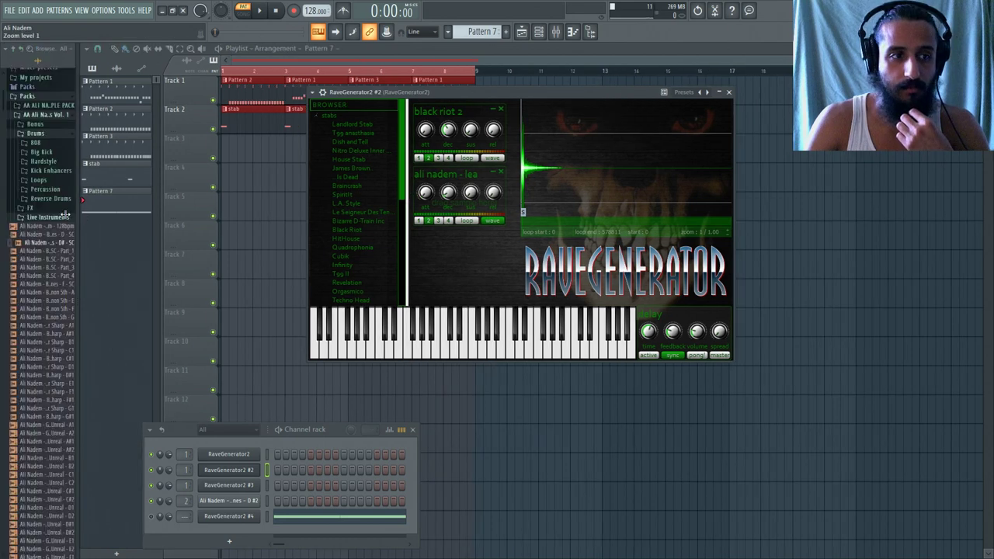
left_click_drag(142, 225, 181, 228)
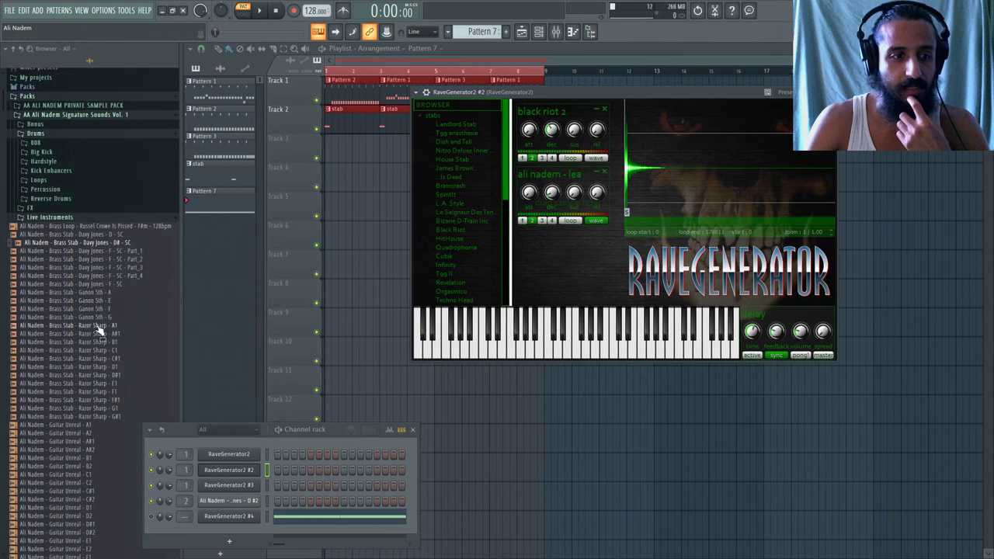
scroll(94, 346, "down", 4)
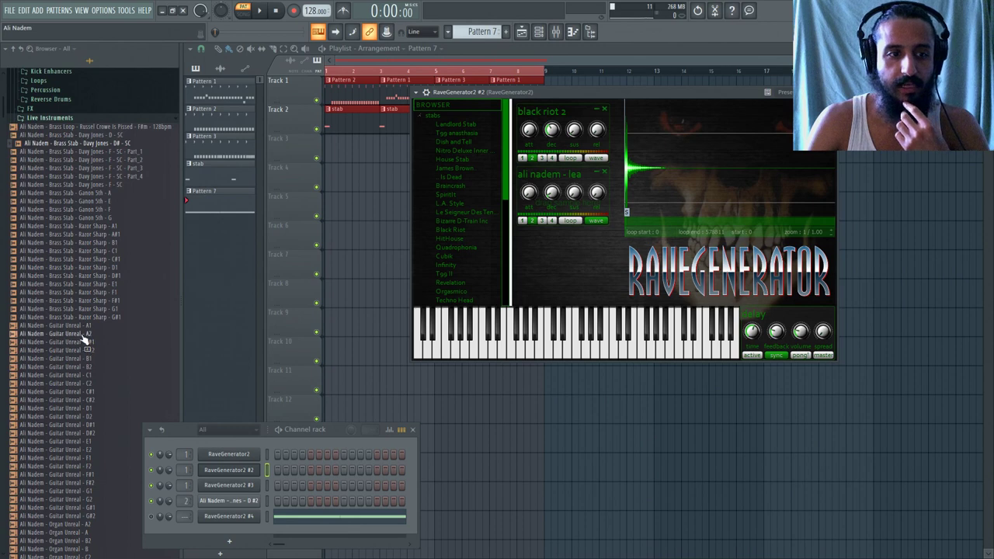
left_click_drag(85, 337, 561, 264)
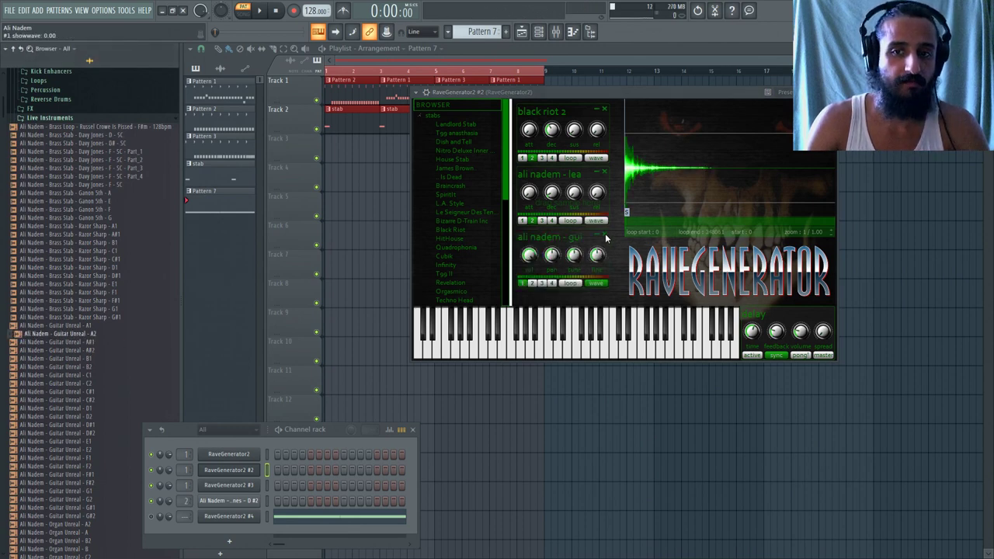
left_click(606, 234)
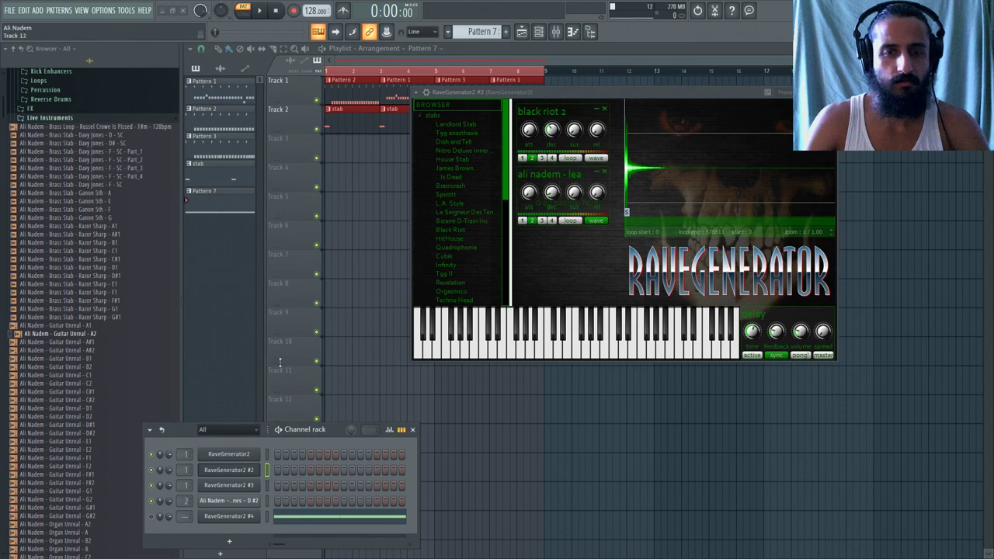
key("alt+F8")
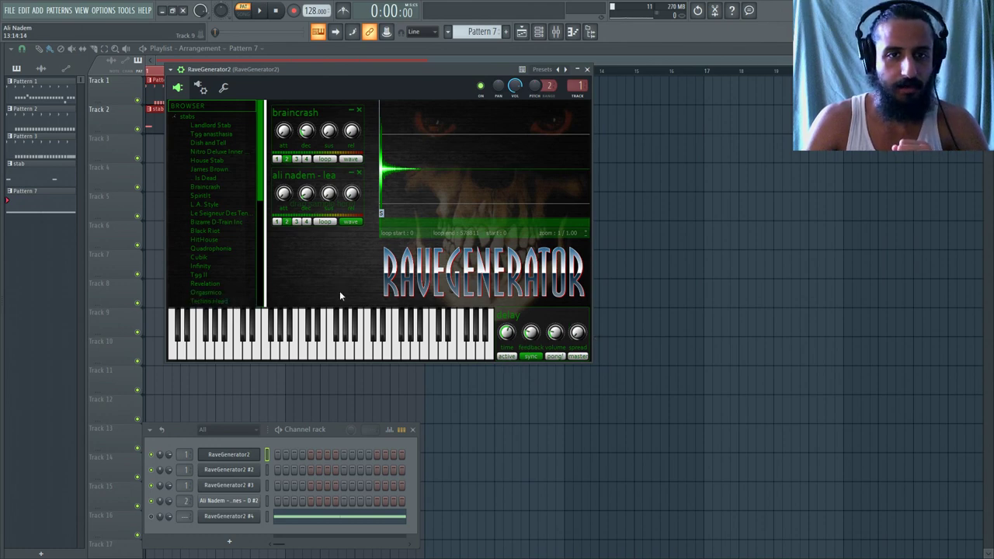
- Close the instrument window, briefly check the Mixer, and play the arrangement in SONG mode
left_click(266, 58)
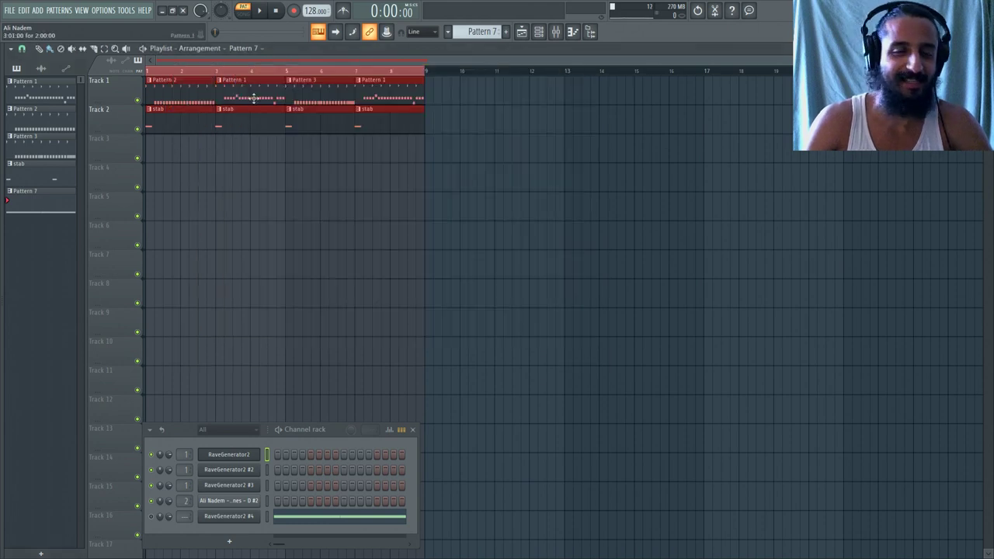
left_click(557, 33)
left_click(556, 34)
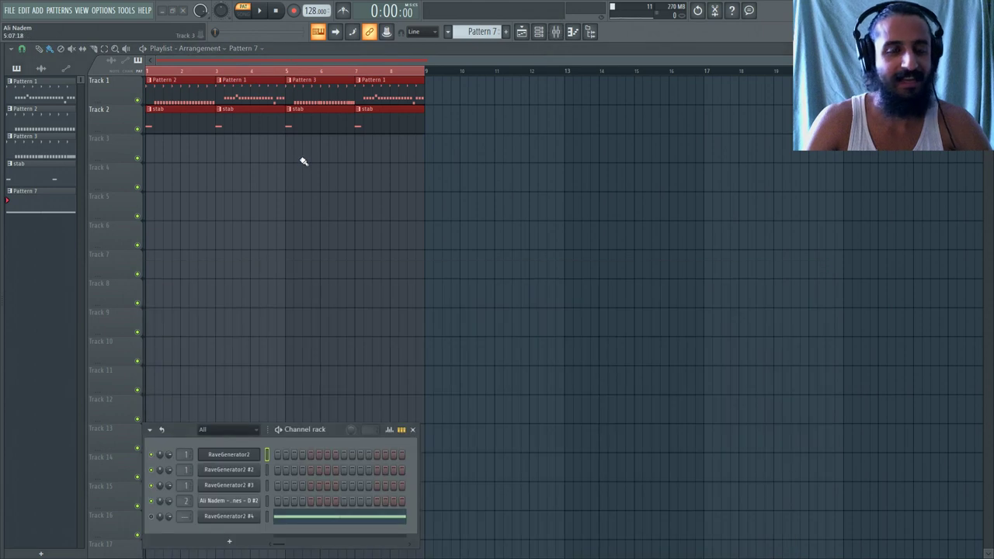
left_click(172, 75)
key("space")
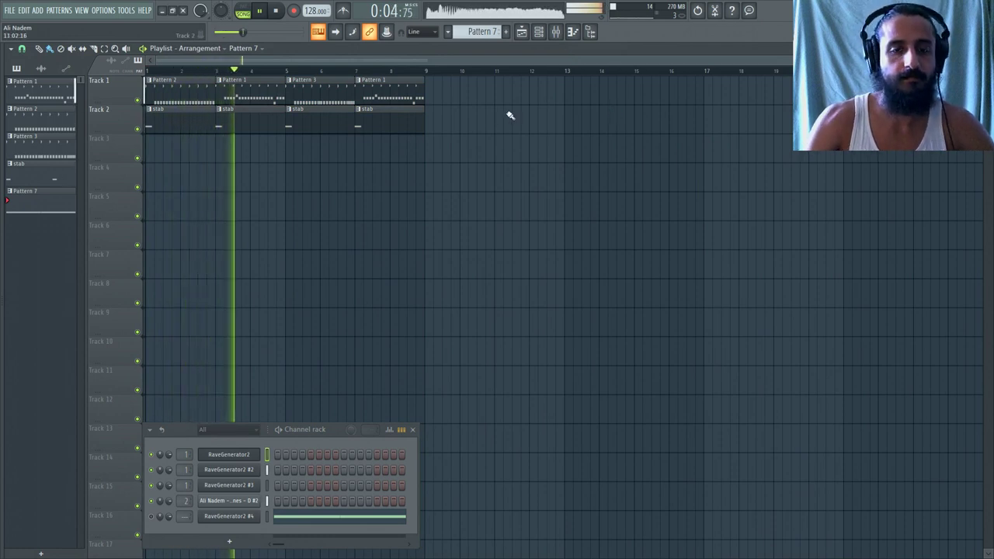
- Add a stab clip on Track 2 at bar 9, stretch Track 1's last Pattern 1 clip to bar 13, and stop playback
left_click_drag(450, 120, 590, 120)
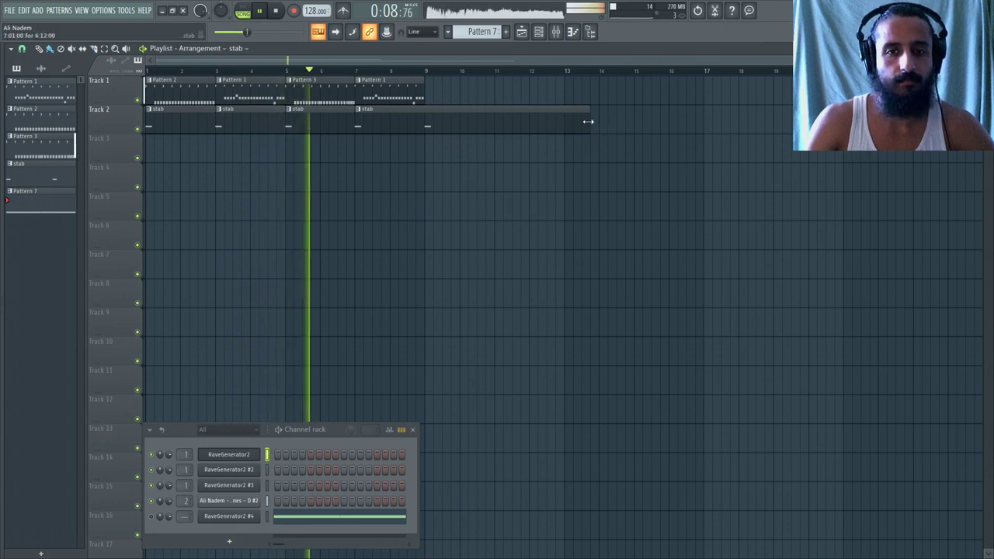
left_click_drag(425, 90, 590, 91)
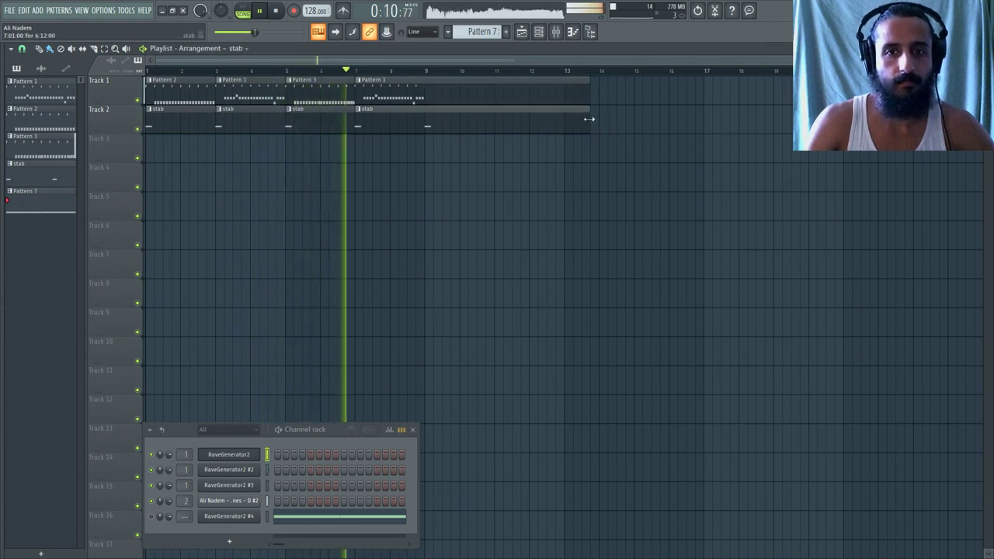
left_click_drag(591, 126, 429, 127)
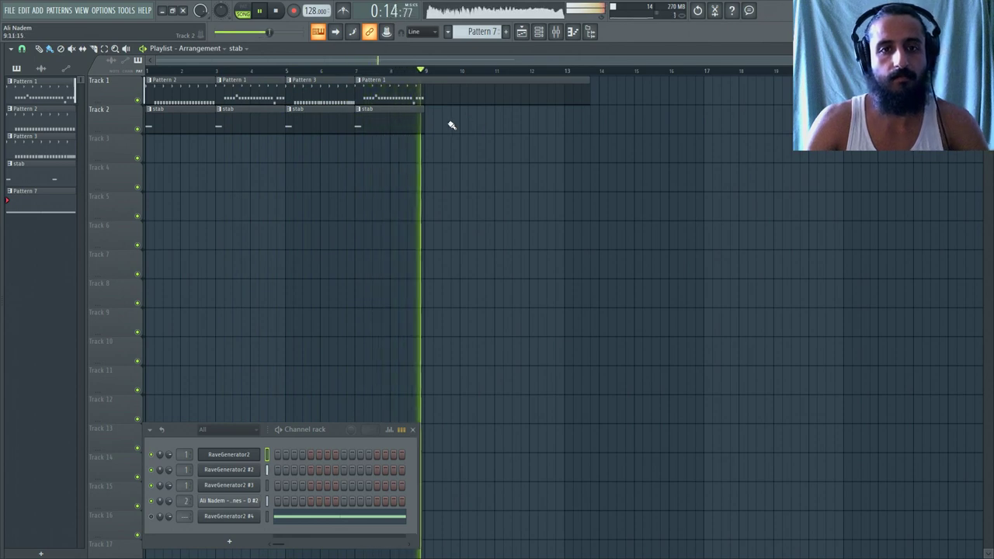
left_click(276, 11)
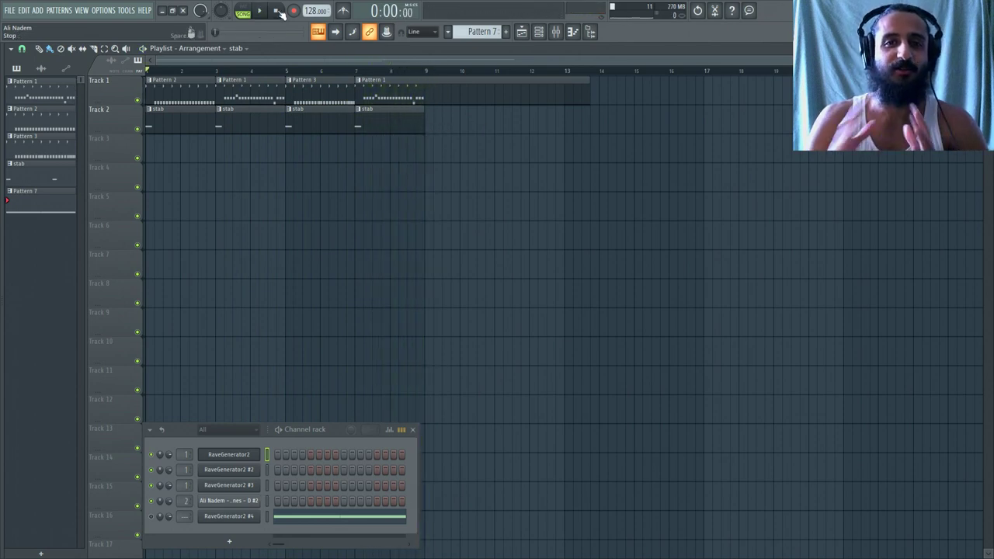